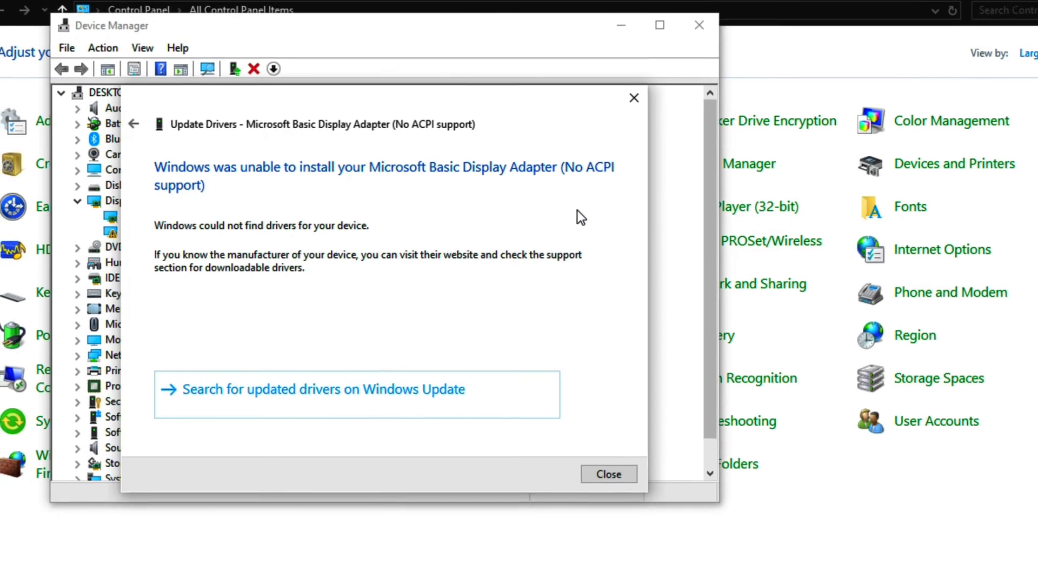
# - Dismiss the failed driver update result and close the Device Manager window
pyautogui.click(573, 435)
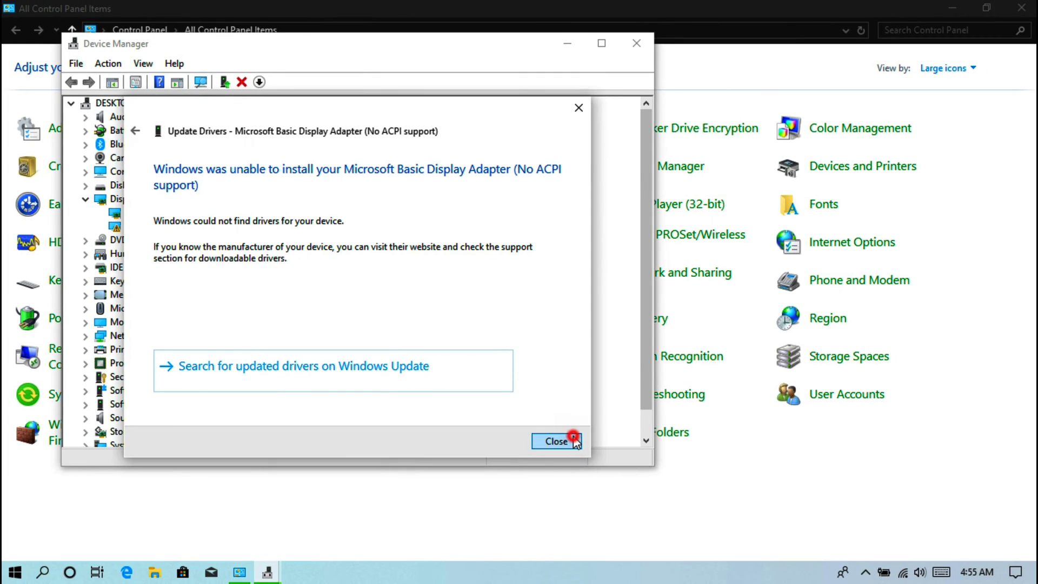
pyautogui.click(637, 45)
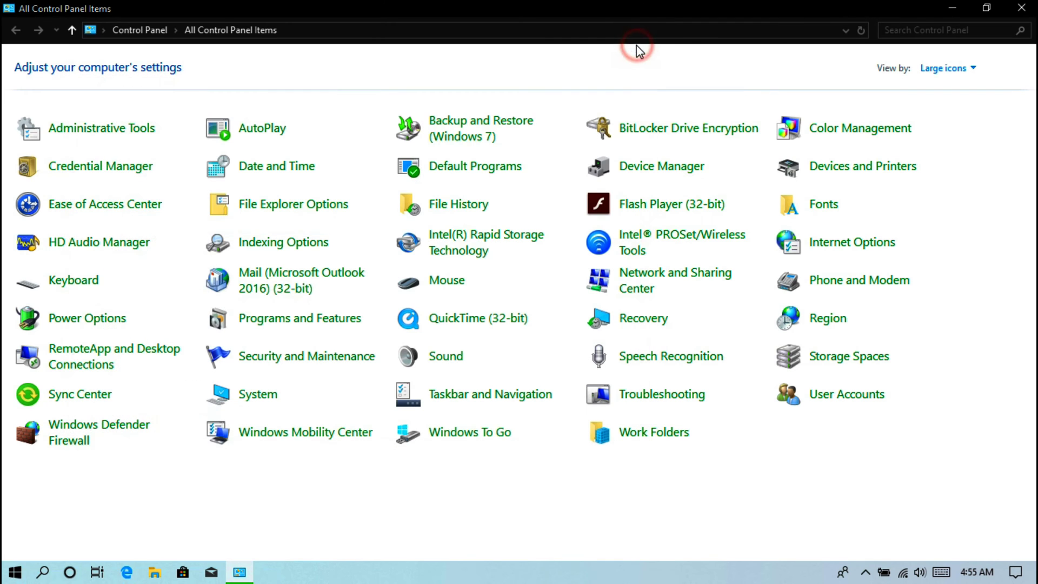
# - Close the All Control Panel Items window
pyautogui.click(1021, 8)
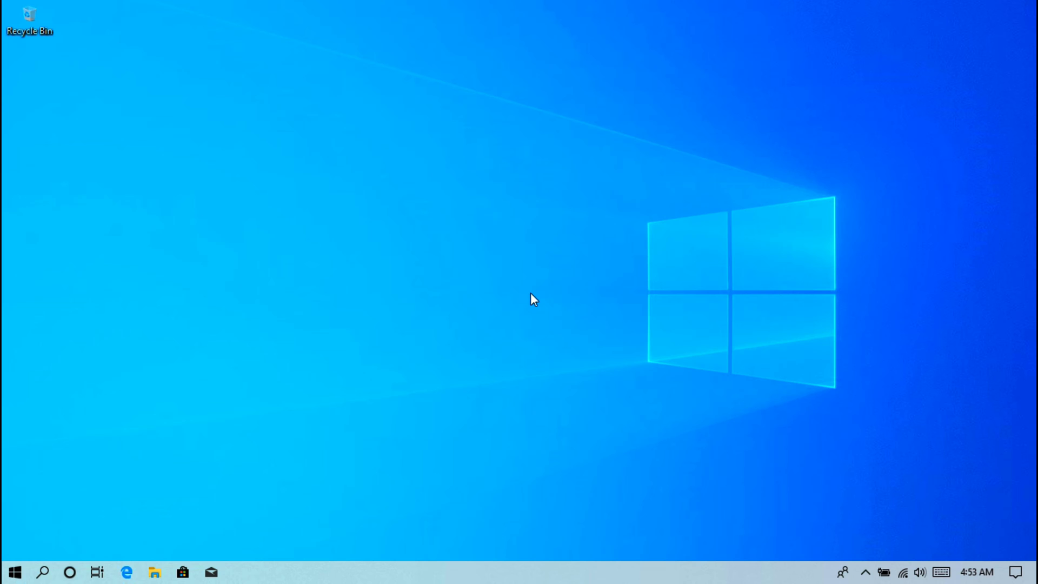
pyautogui.click(865, 572)
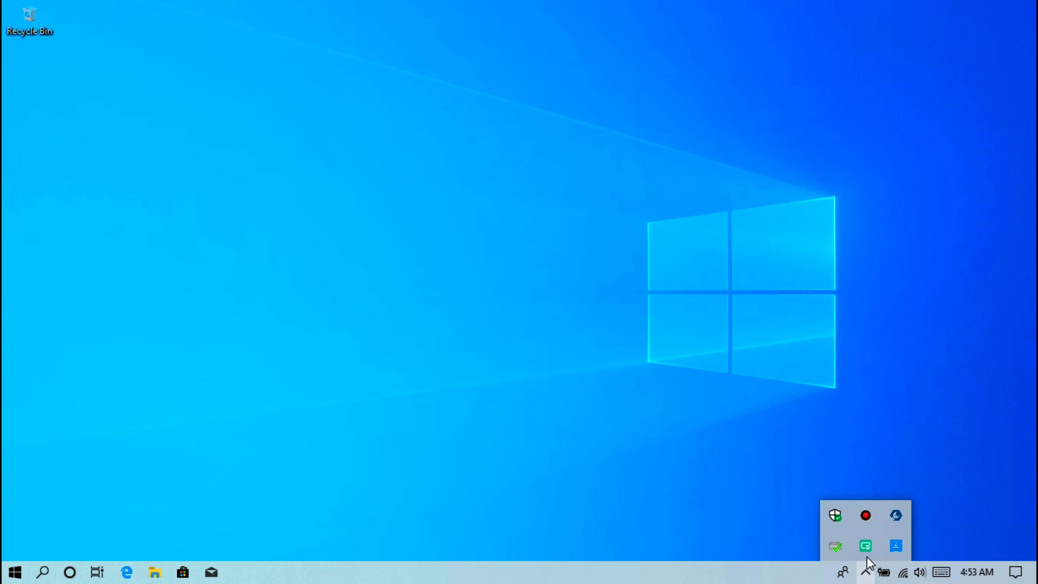
pyautogui.click(895, 544)
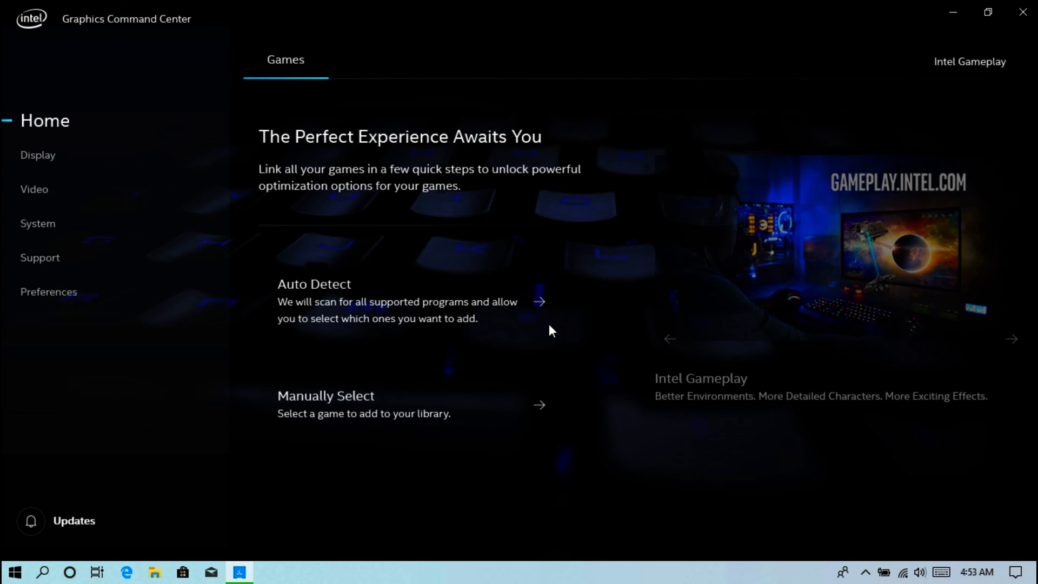
pyautogui.click(125, 159)
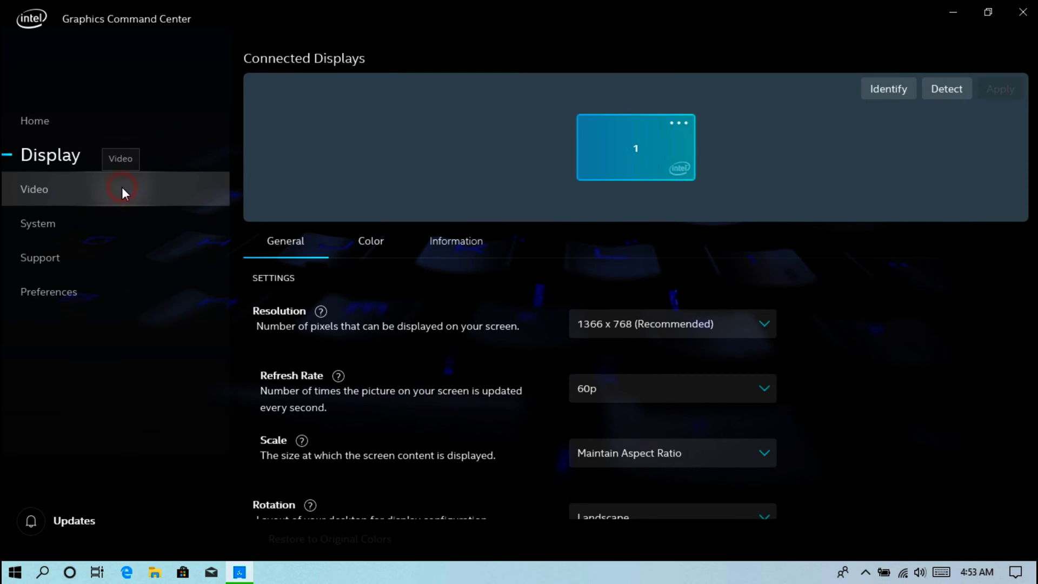
pyautogui.click(122, 186)
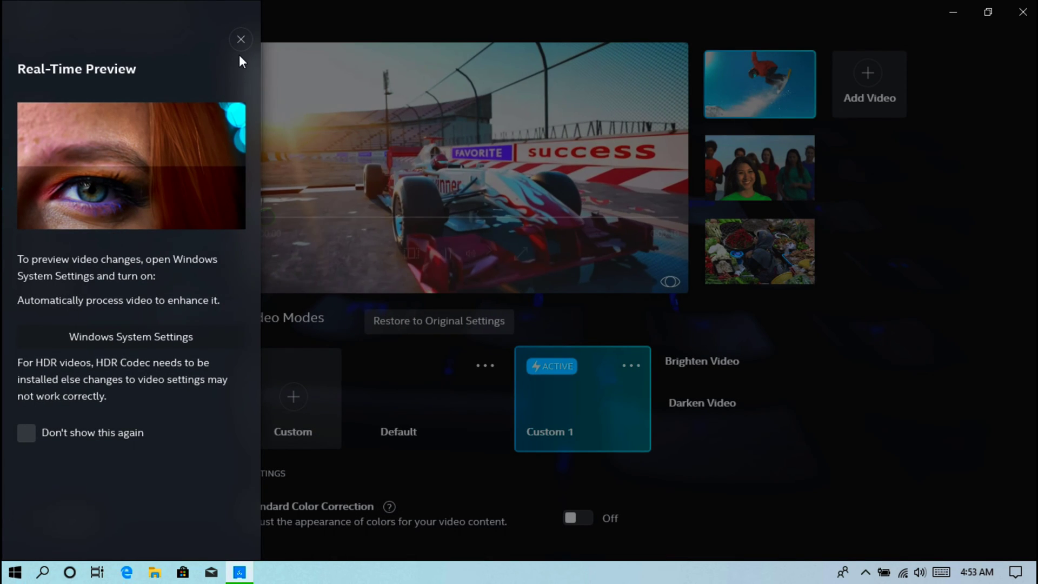
pyautogui.click(241, 38)
pyautogui.click(94, 219)
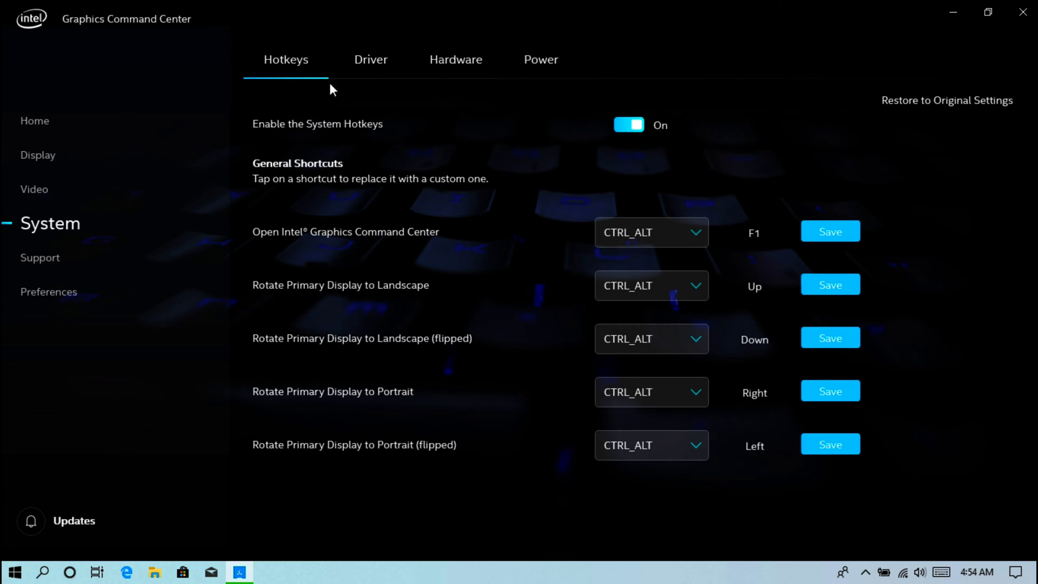
pyautogui.click(371, 59)
pyautogui.click(452, 62)
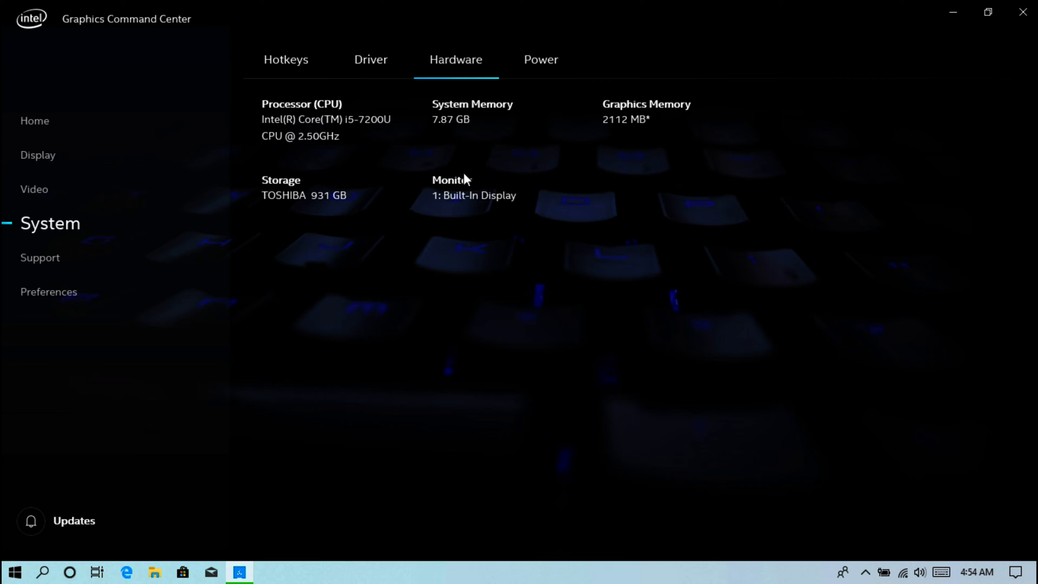
pyautogui.click(1023, 13)
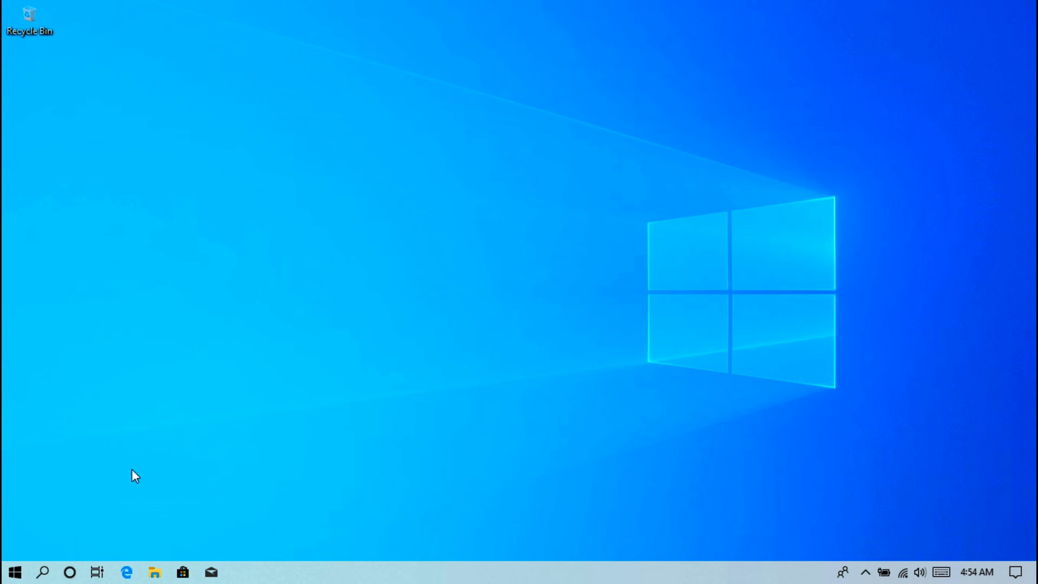
pyautogui.click(14, 572)
pyautogui.click(464, 157)
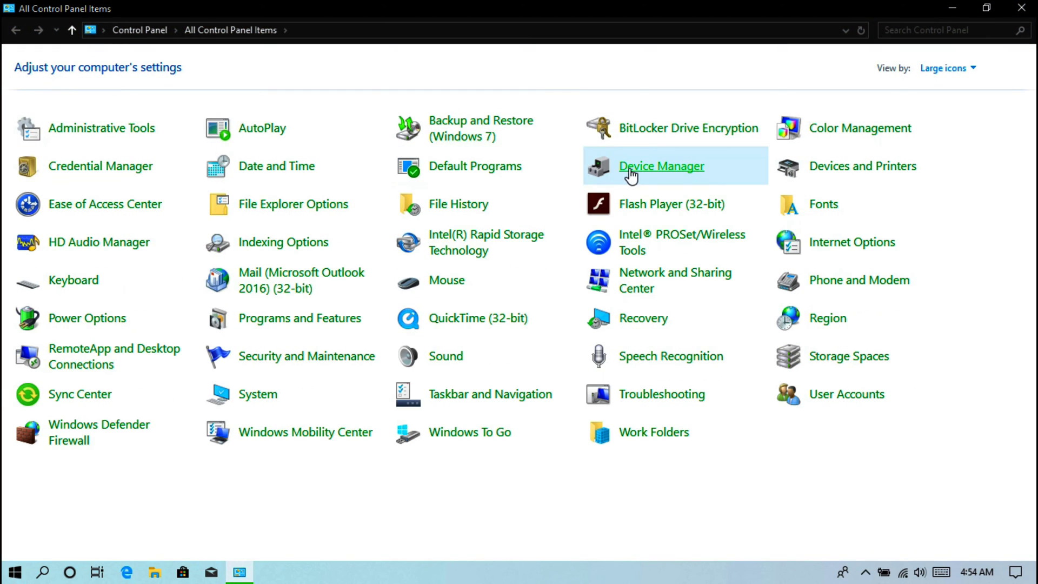
pyautogui.click(630, 169)
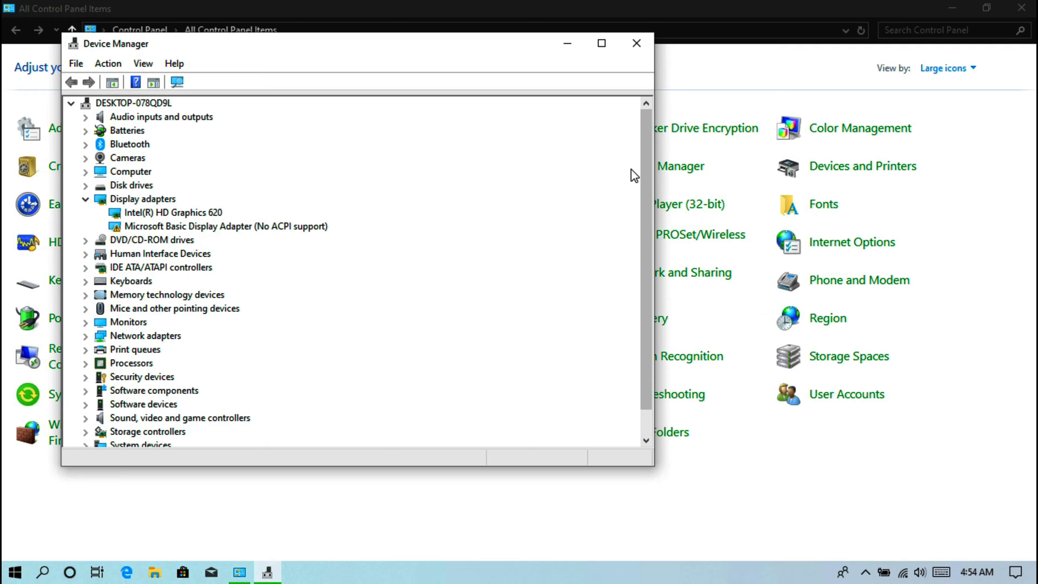
pyautogui.click(235, 226)
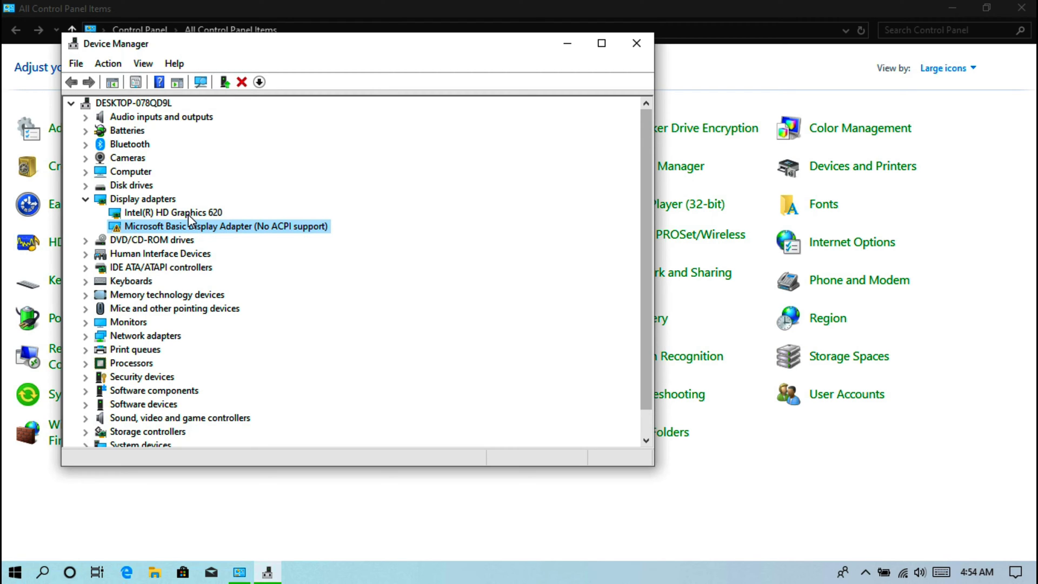
pyautogui.rightClick(200, 222)
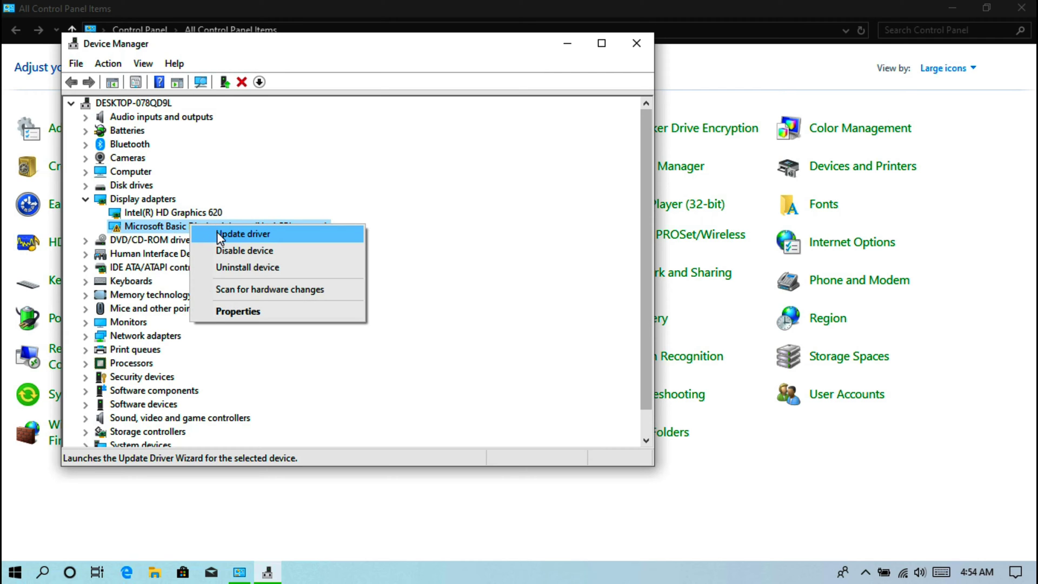
pyautogui.click(217, 233)
pyautogui.click(274, 232)
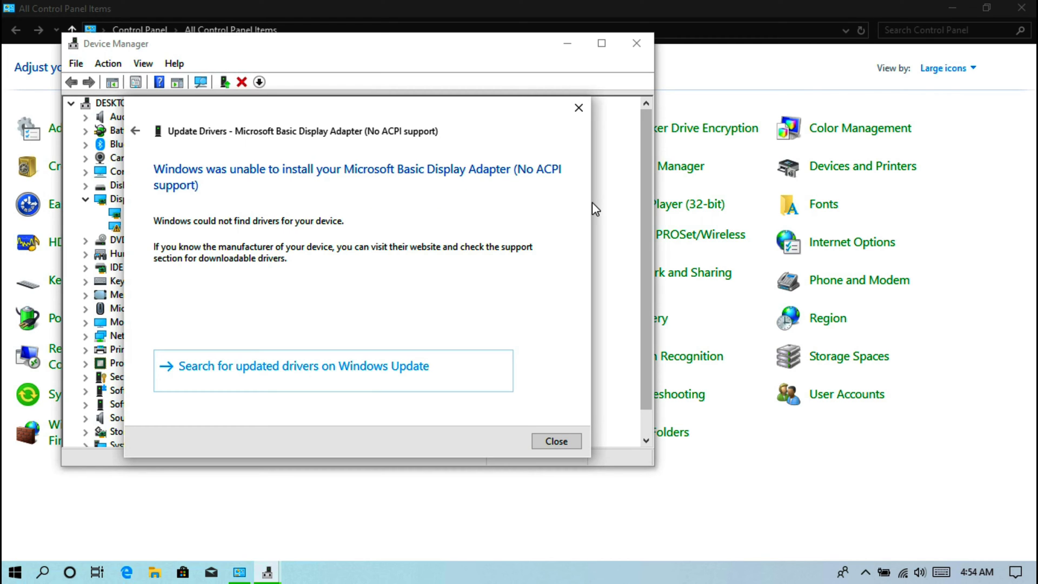
pyautogui.click(573, 435)
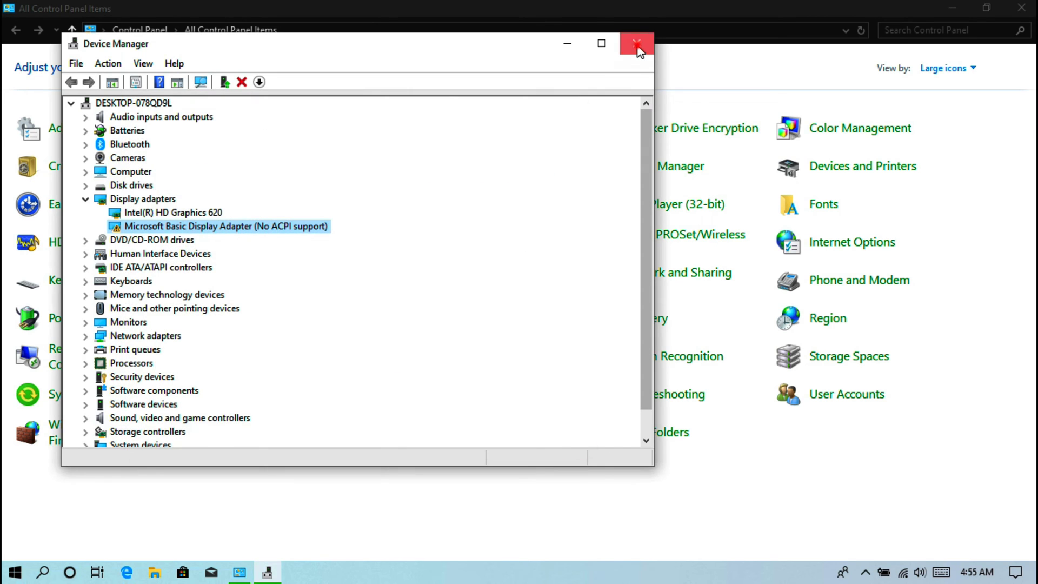
pyautogui.click(638, 50)
pyautogui.hotkey('alt', 'F4')
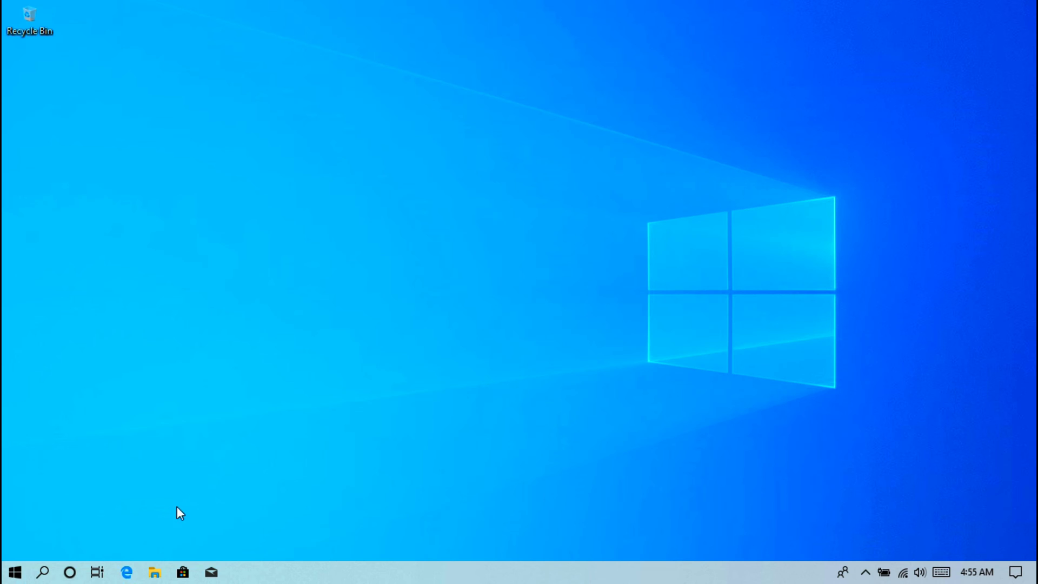
# - Open nvidia.com in Edge and go to the All NVIDIA Drivers downloads page
pyautogui.click(123, 572)
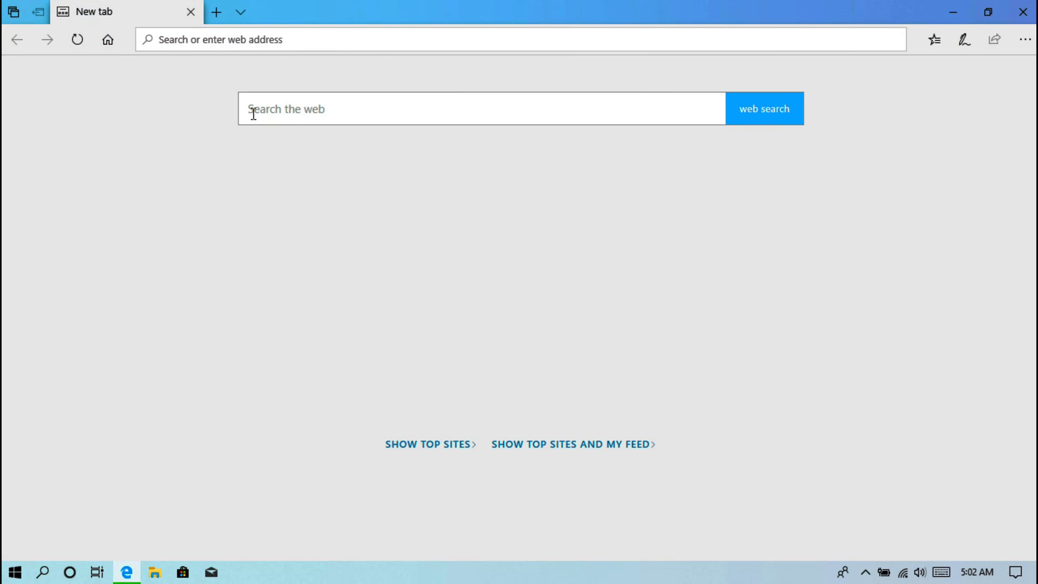
pyautogui.click(282, 41)
pyautogui.write('nvid')
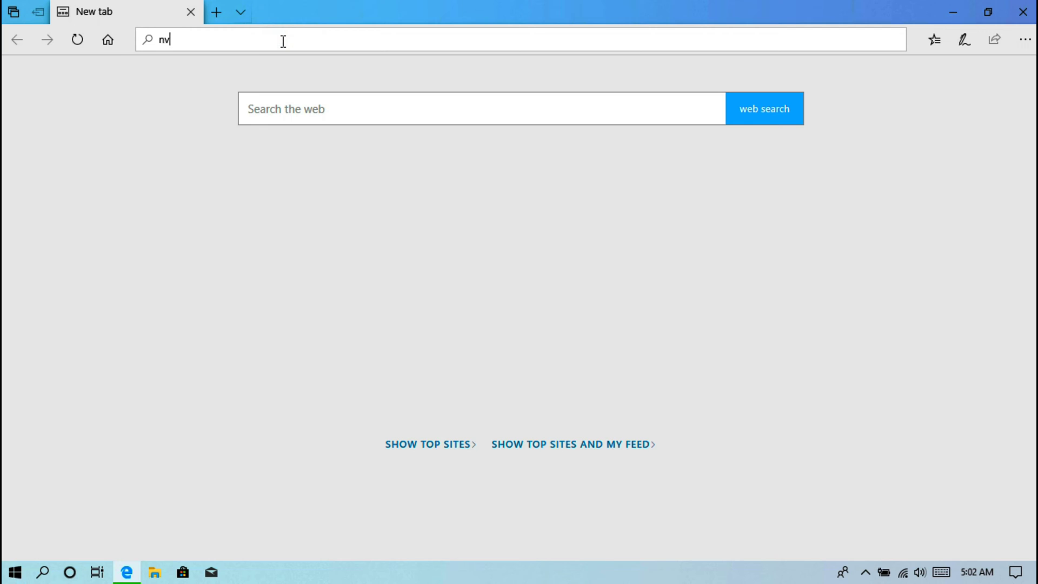
pyautogui.write('ia.com')
pyautogui.press('Return')
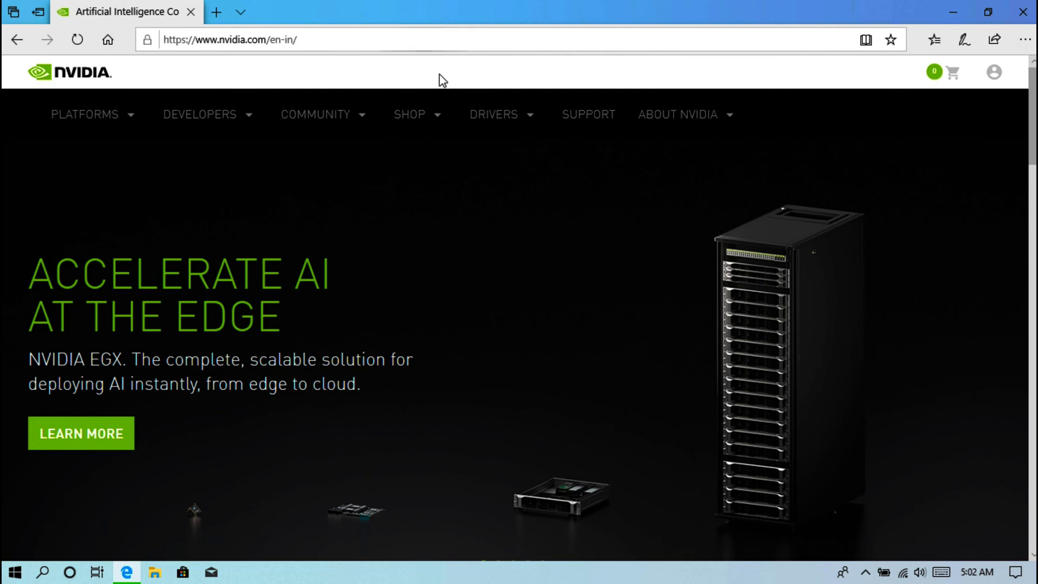
pyautogui.moveTo(511, 118)
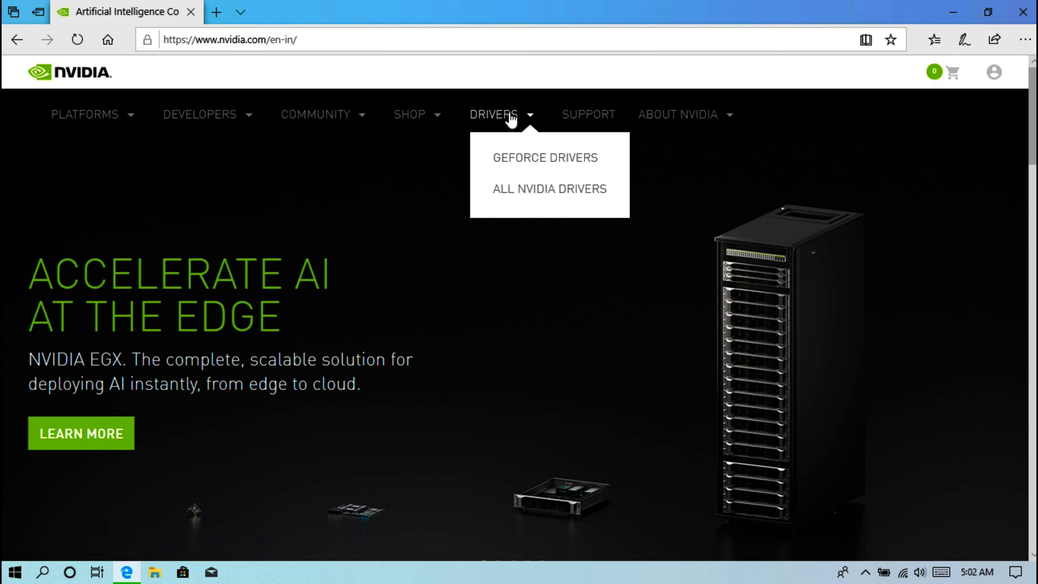
pyautogui.click(510, 194)
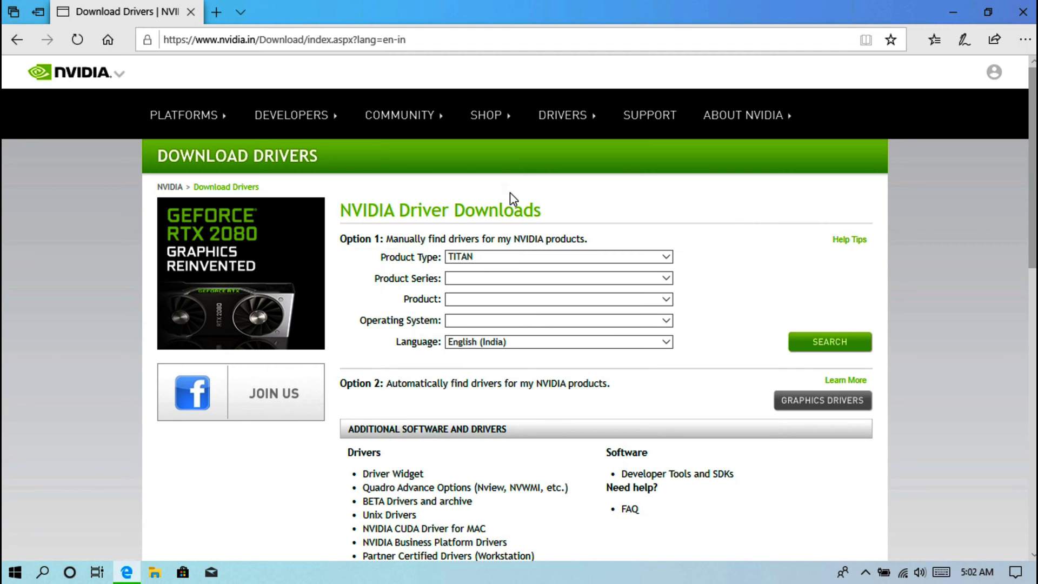
# - Set the product to GeForce, RTX 20 Series, GeForce RTX 2080 in the driver search form
pyautogui.click(502, 258)
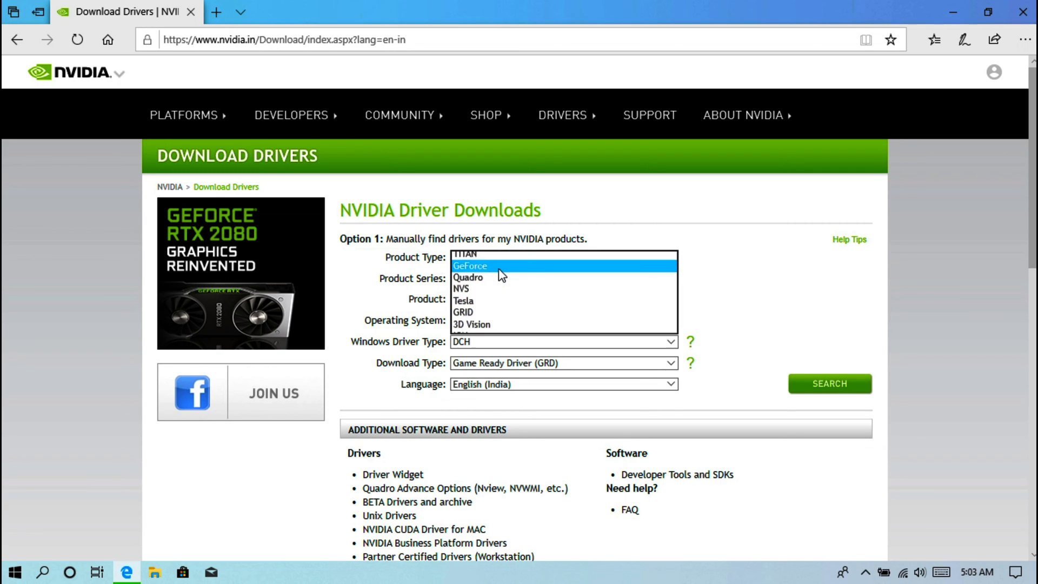
pyautogui.click(498, 269)
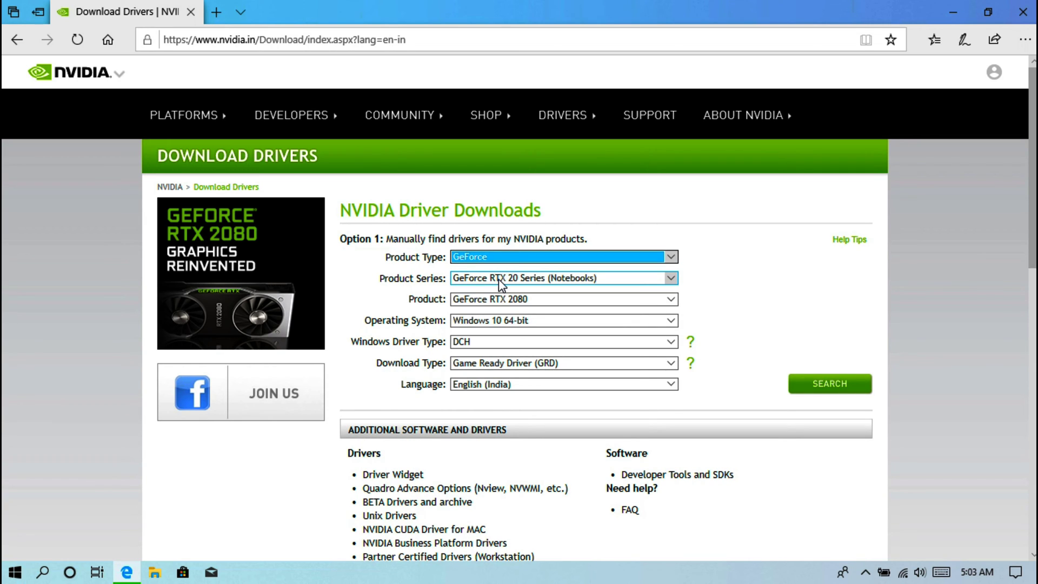
pyautogui.click(501, 280)
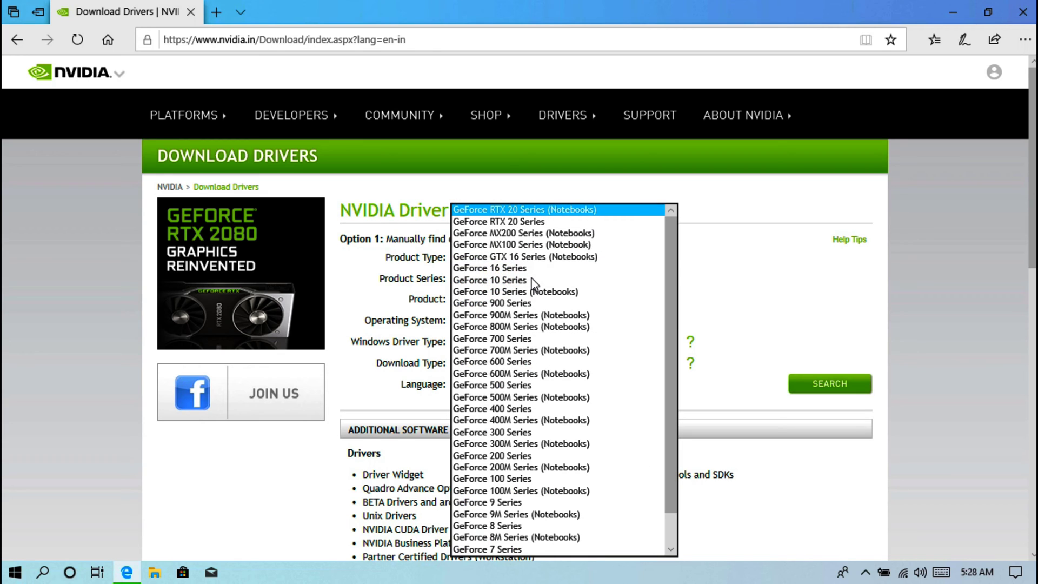
pyautogui.click(520, 221)
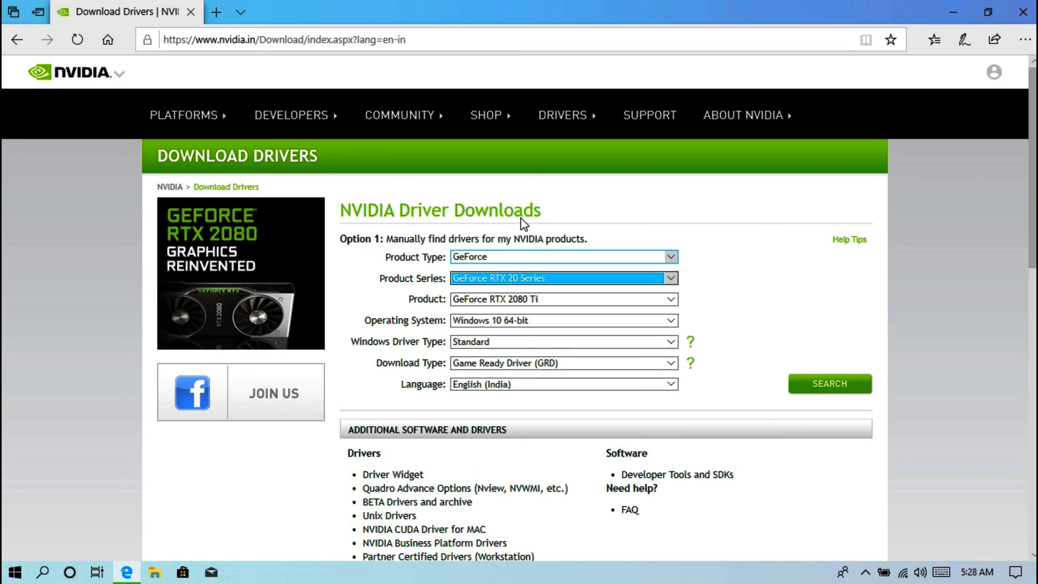
pyautogui.click(521, 300)
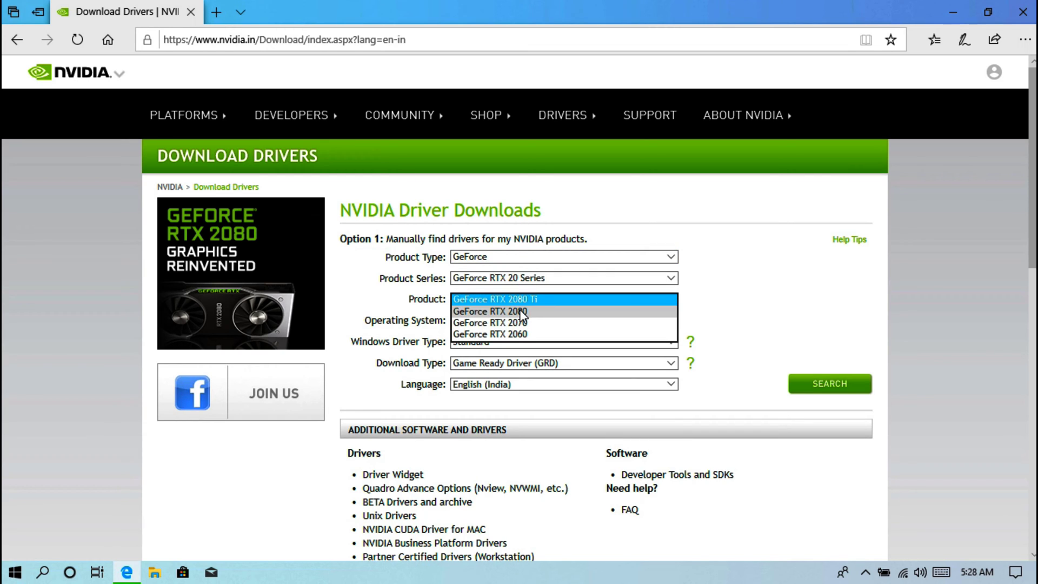
pyautogui.click(521, 312)
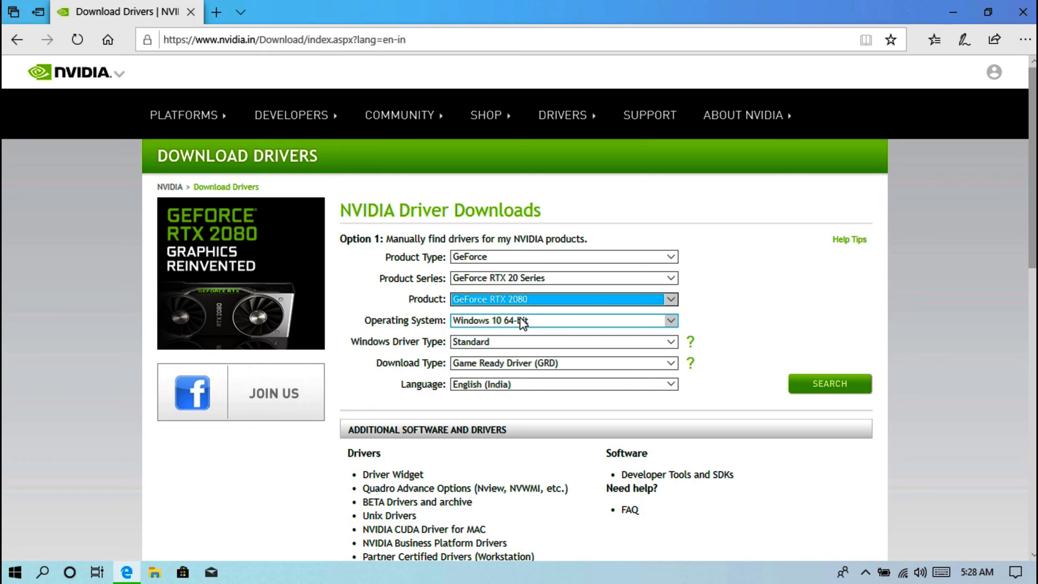
# - Choose Windows 10 64-bit, Standard, Game Ready Driver, search, and download version 430.86
pyautogui.click(521, 324)
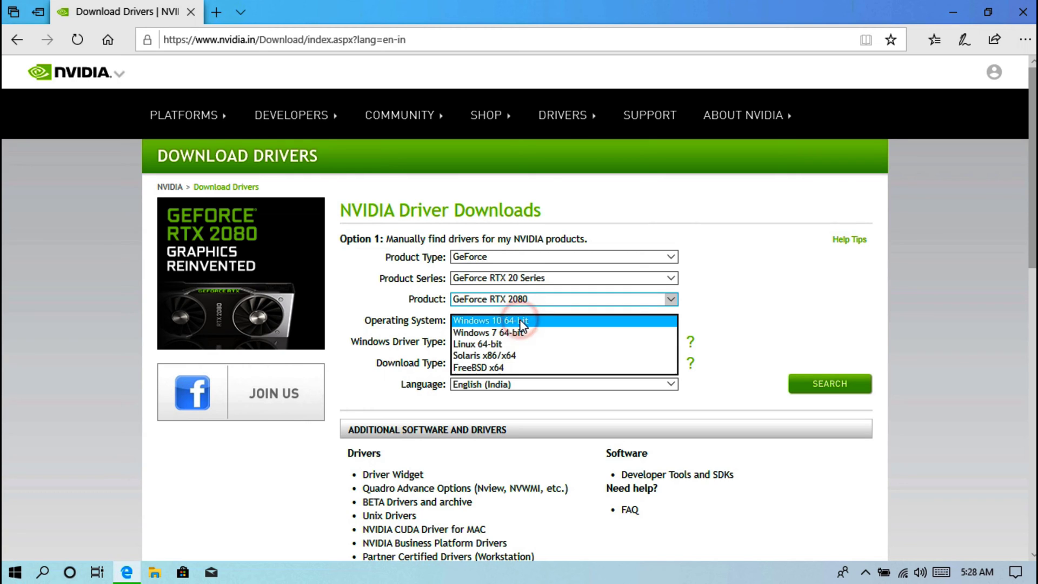
pyautogui.click(509, 321)
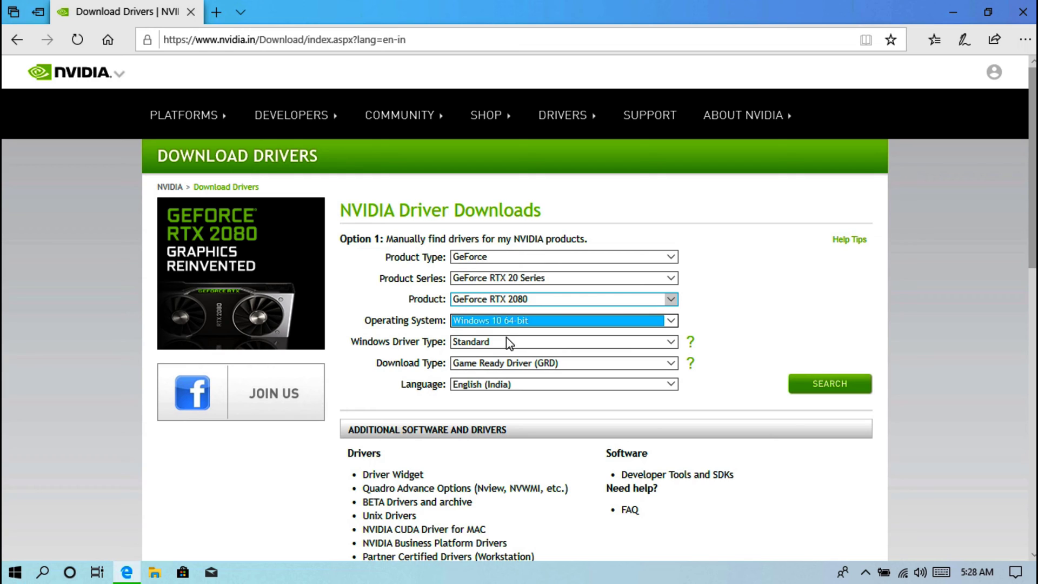
pyautogui.click(508, 343)
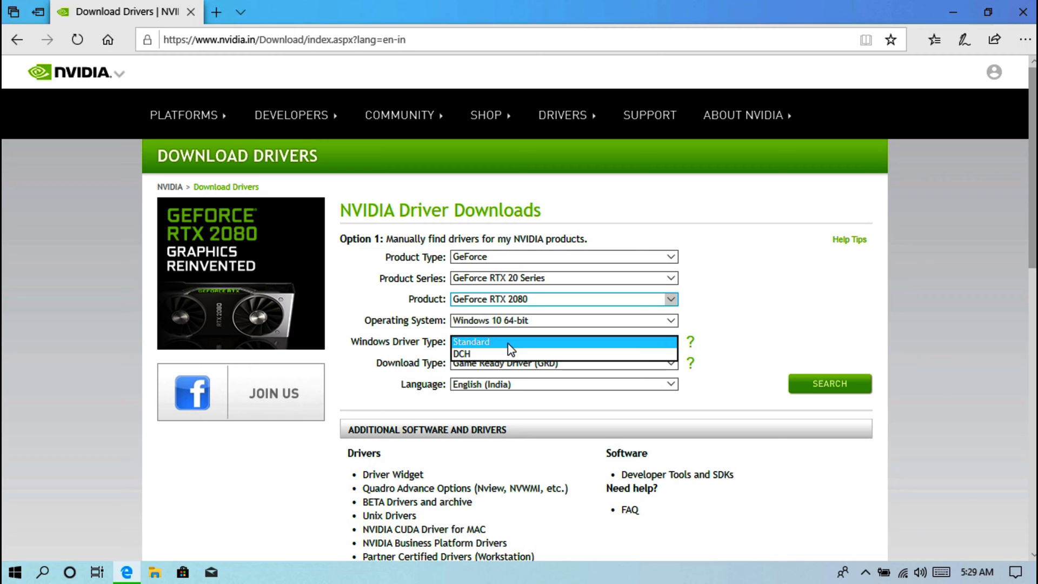
pyautogui.click(508, 343)
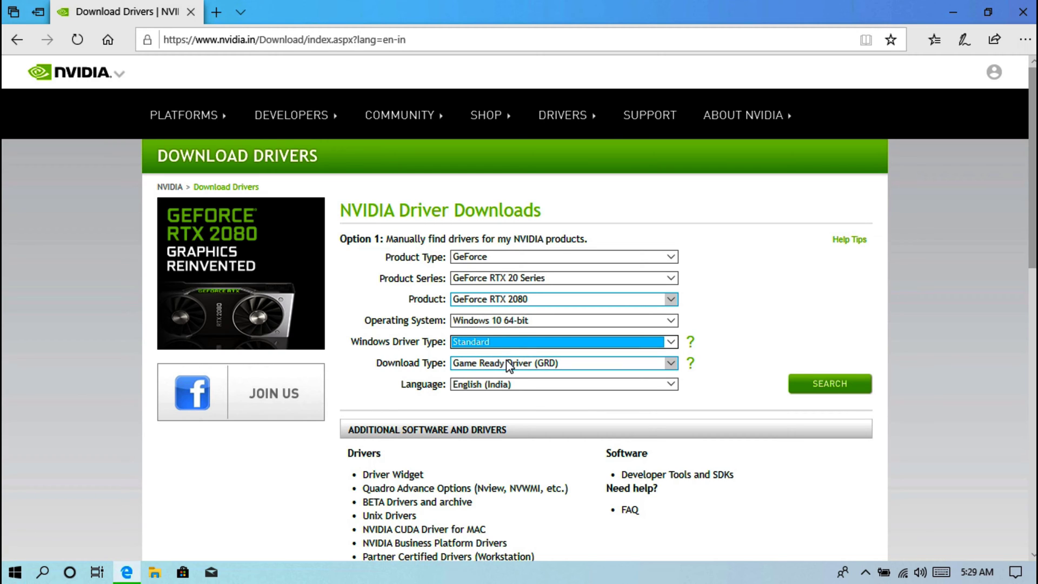
pyautogui.click(508, 364)
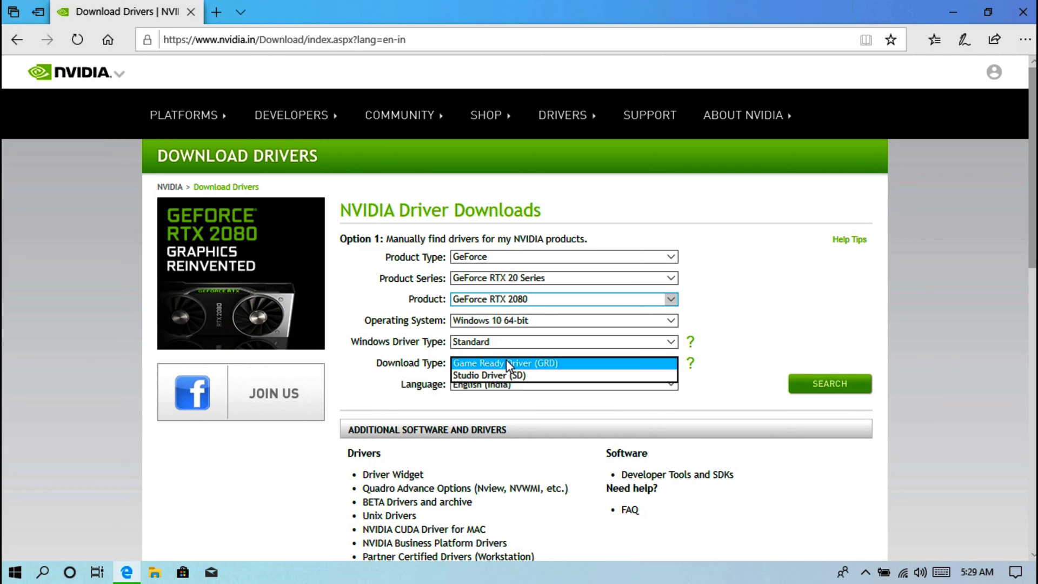
pyautogui.click(563, 364)
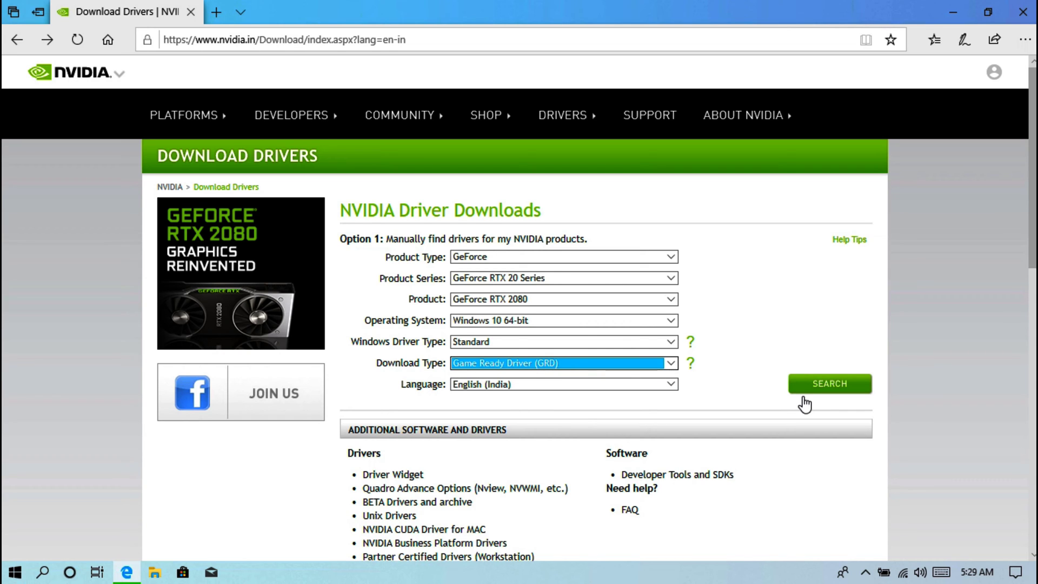
pyautogui.click(839, 386)
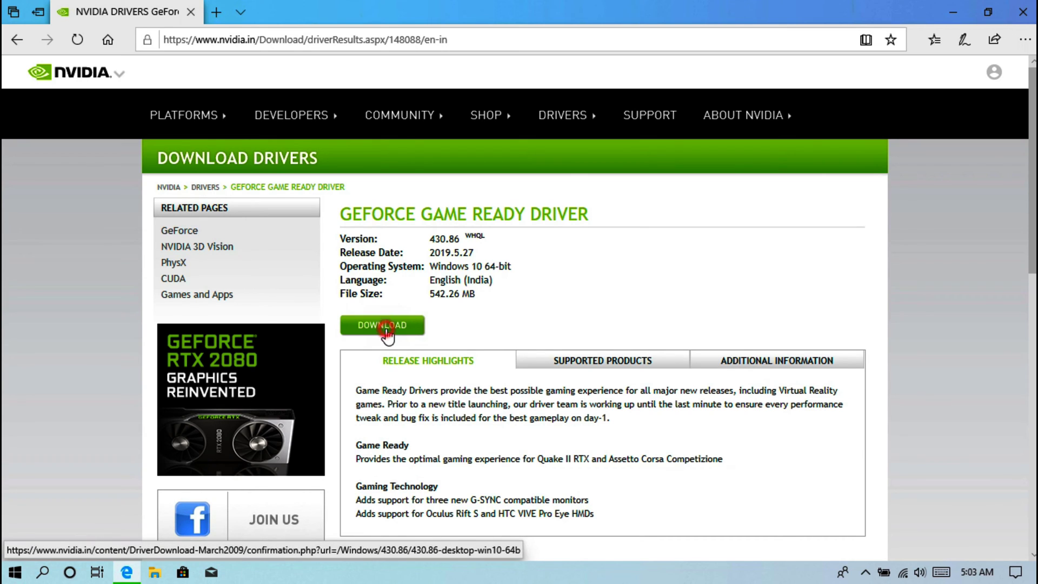
pyautogui.click(381, 326)
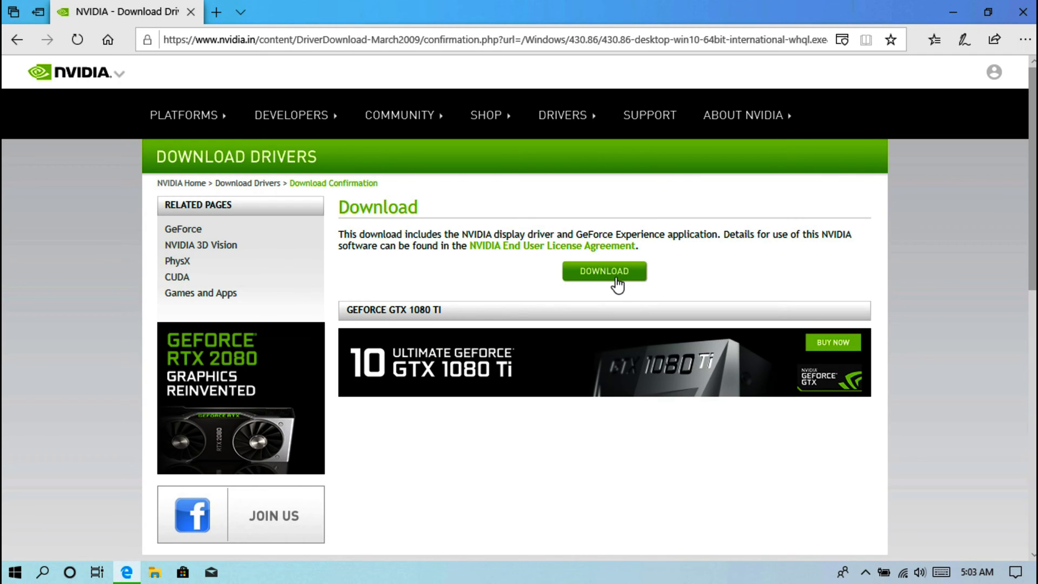
# - Save the 430.86 driver installer to the Desktop via Save as and view the downloads list
pyautogui.click(610, 272)
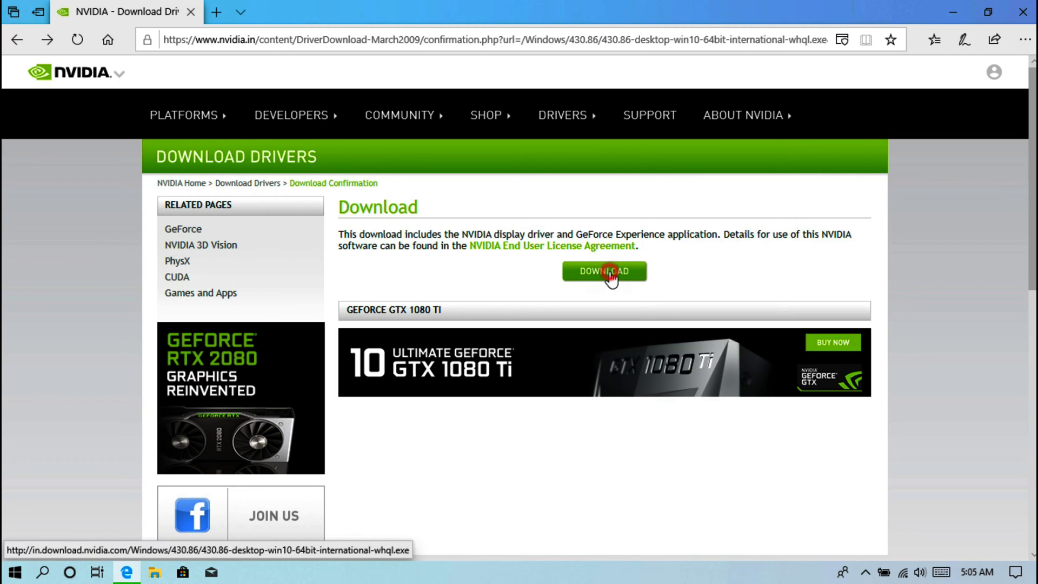
pyautogui.click(735, 528)
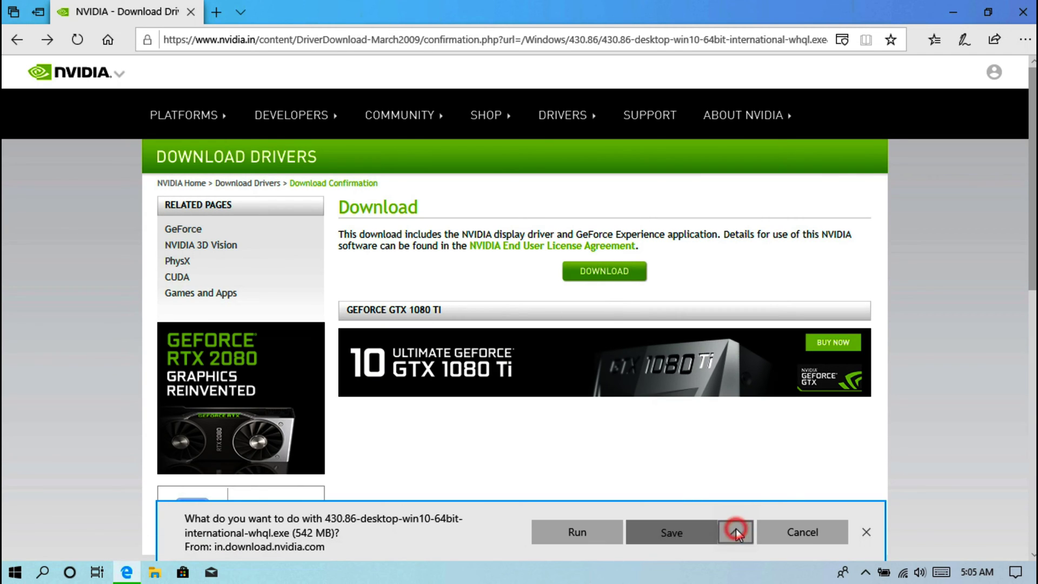
pyautogui.click(722, 510)
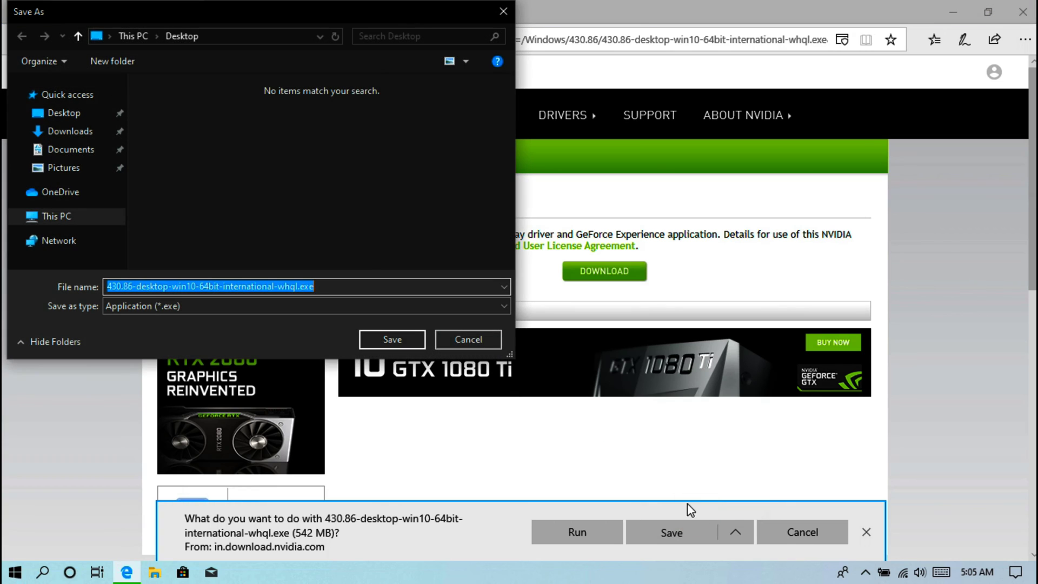
pyautogui.click(73, 112)
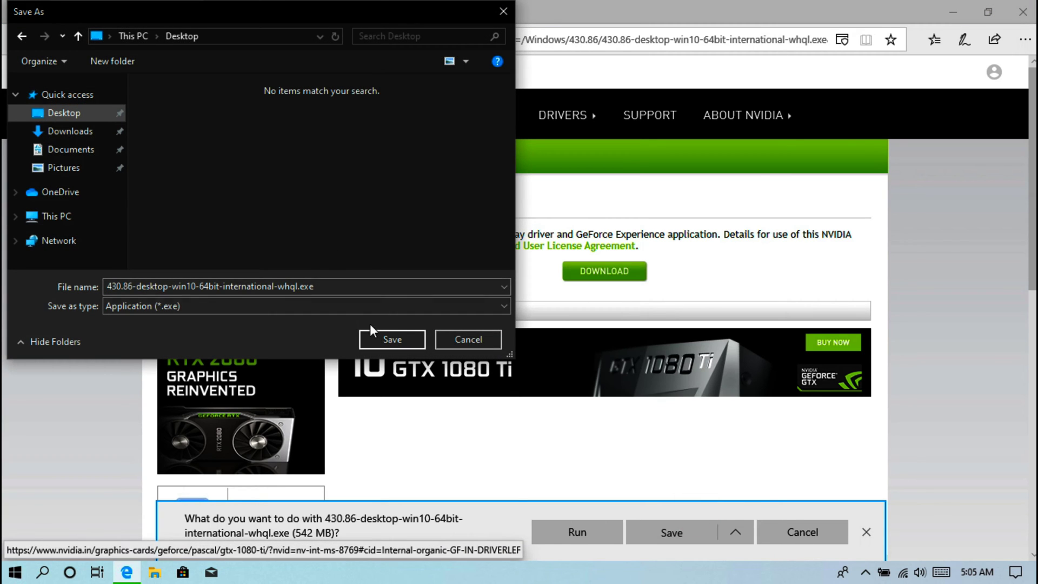
pyautogui.click(394, 339)
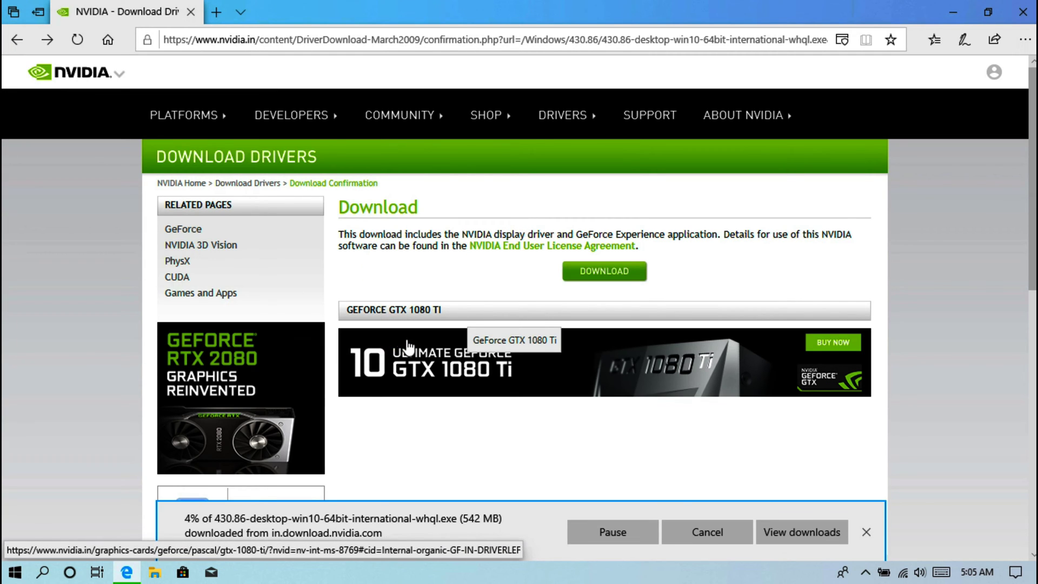
pyautogui.click(793, 531)
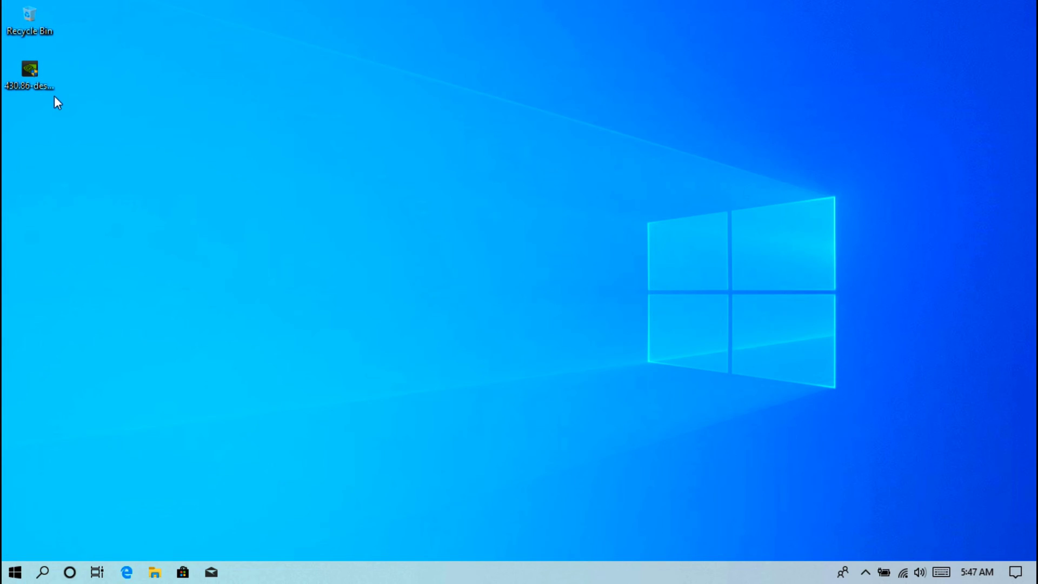
pyautogui.click(39, 73)
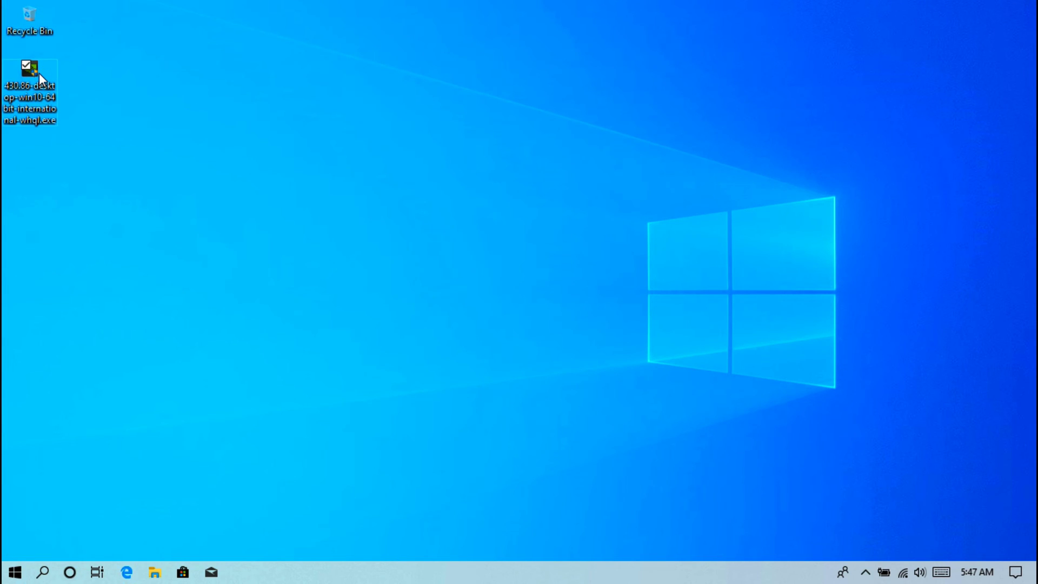
pyautogui.doubleClick(39, 73)
pyautogui.click(481, 320)
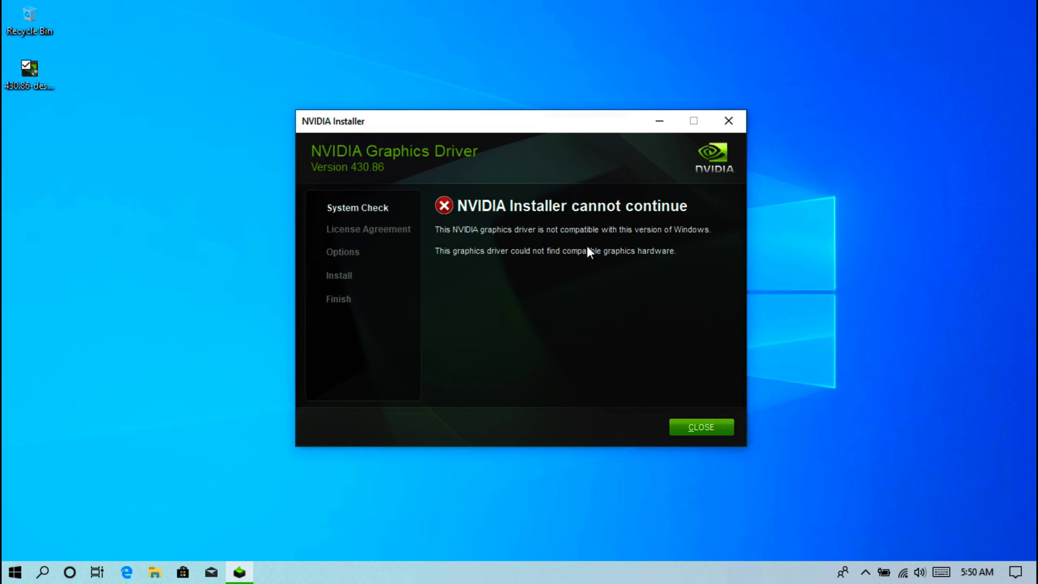
pyautogui.click(701, 427)
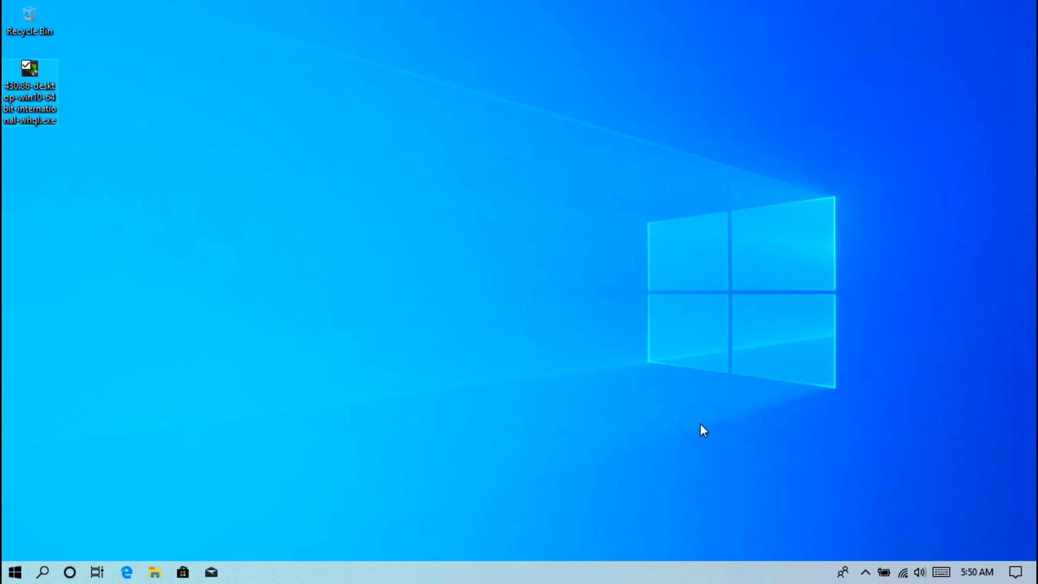
# - Refresh the desktop twice
pyautogui.rightClick(513, 290)
pyautogui.click(537, 334)
pyautogui.rightClick(519, 291)
pyautogui.click(542, 335)
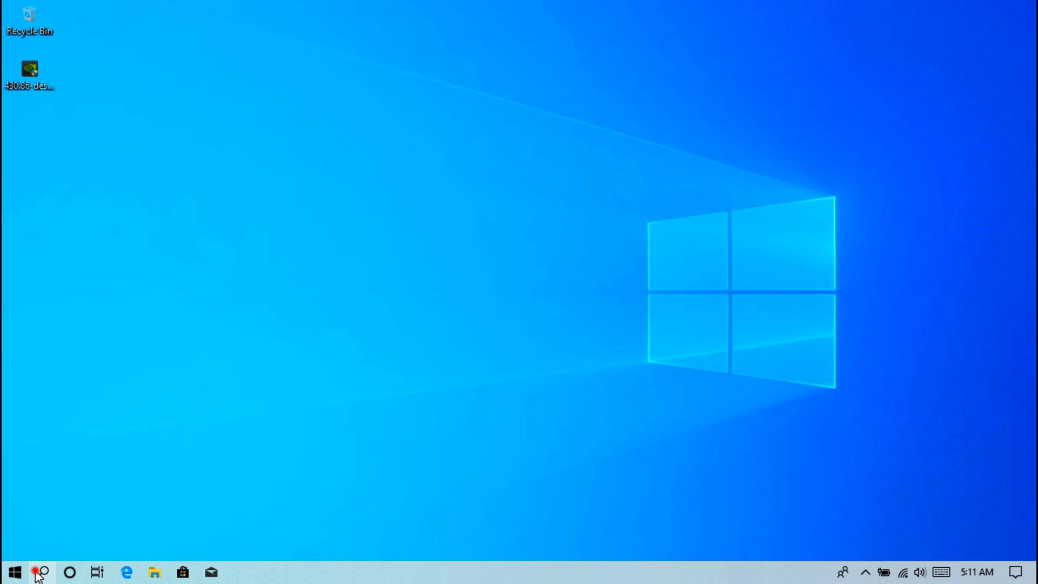
# - Launch WinRAR, browse to the Desktop, and open the 430.86 driver exe as an archive
pyautogui.click(43, 571)
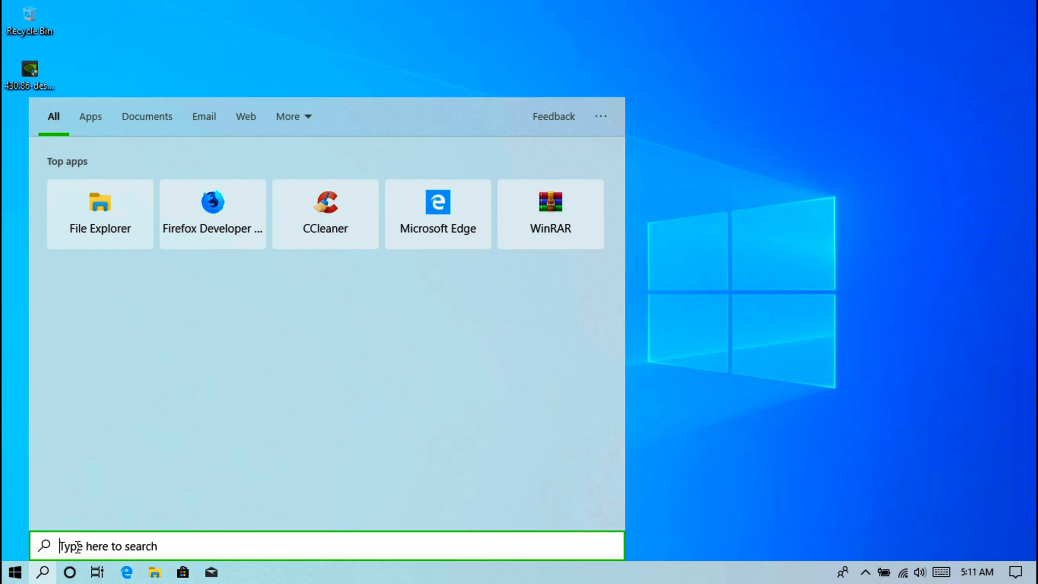
pyautogui.click(550, 210)
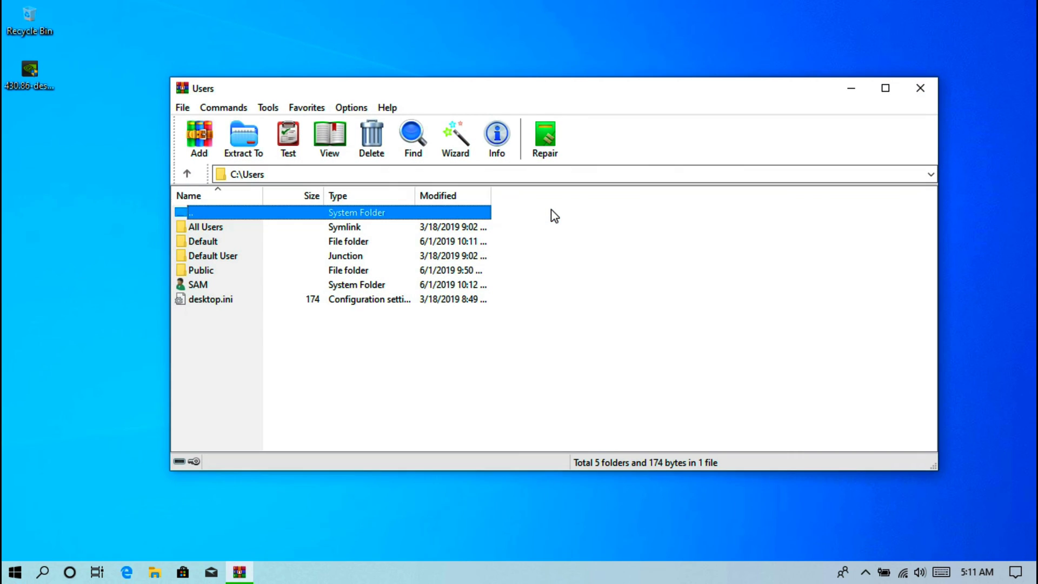
pyautogui.click(187, 173)
pyautogui.click(186, 173)
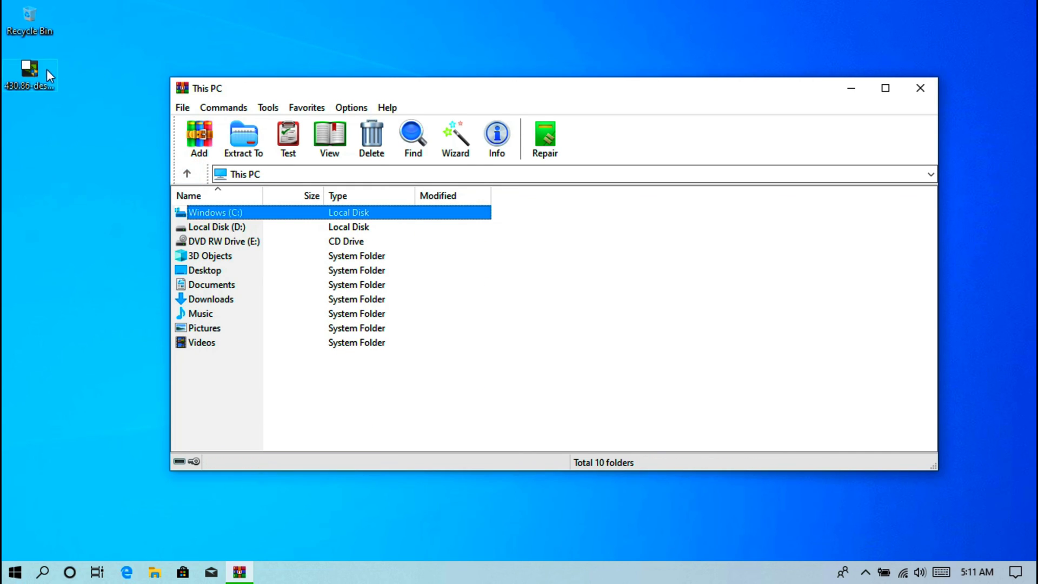
pyautogui.doubleClick(201, 271)
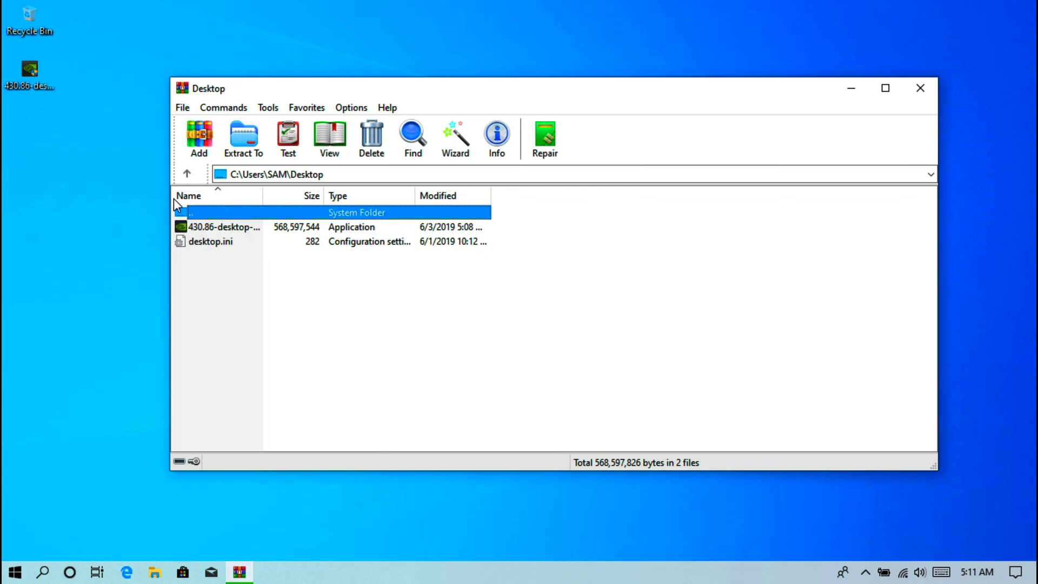
pyautogui.doubleClick(231, 228)
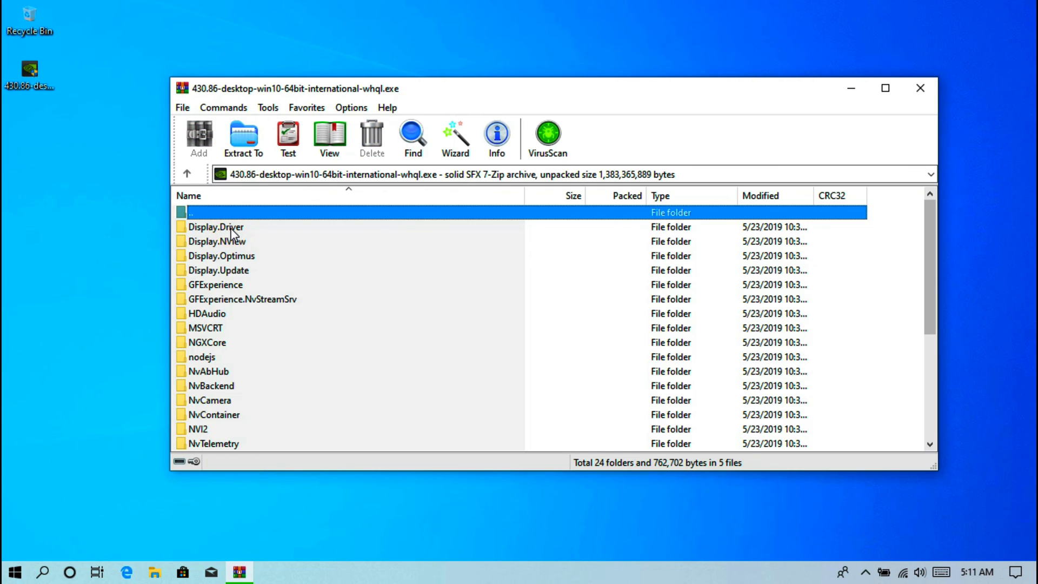
# - Extract the archive to a new Desktop folder named 430.86-desktop-win10-64bit-international-whql
pyautogui.click(240, 140)
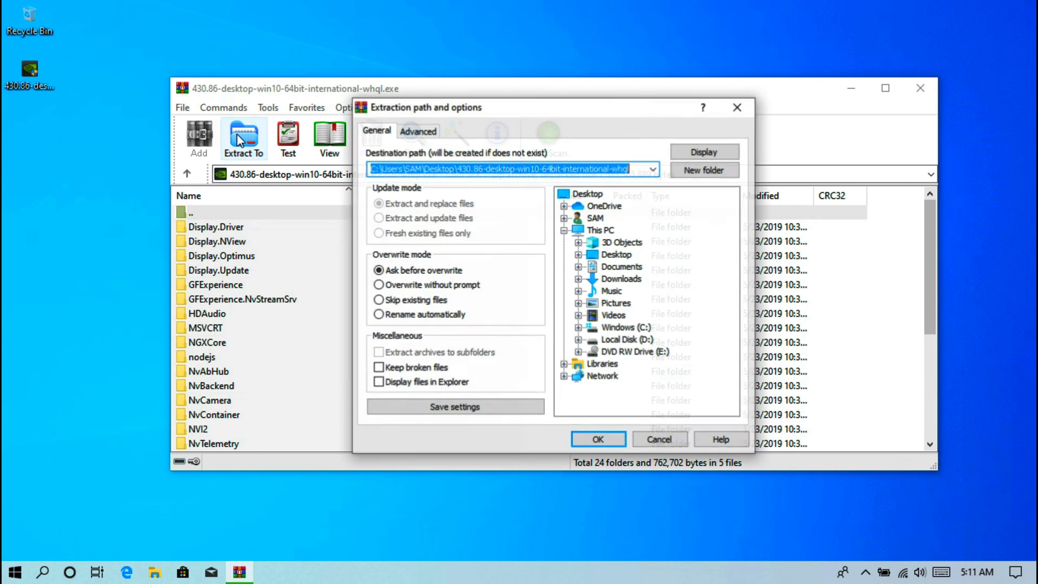
pyautogui.click(595, 194)
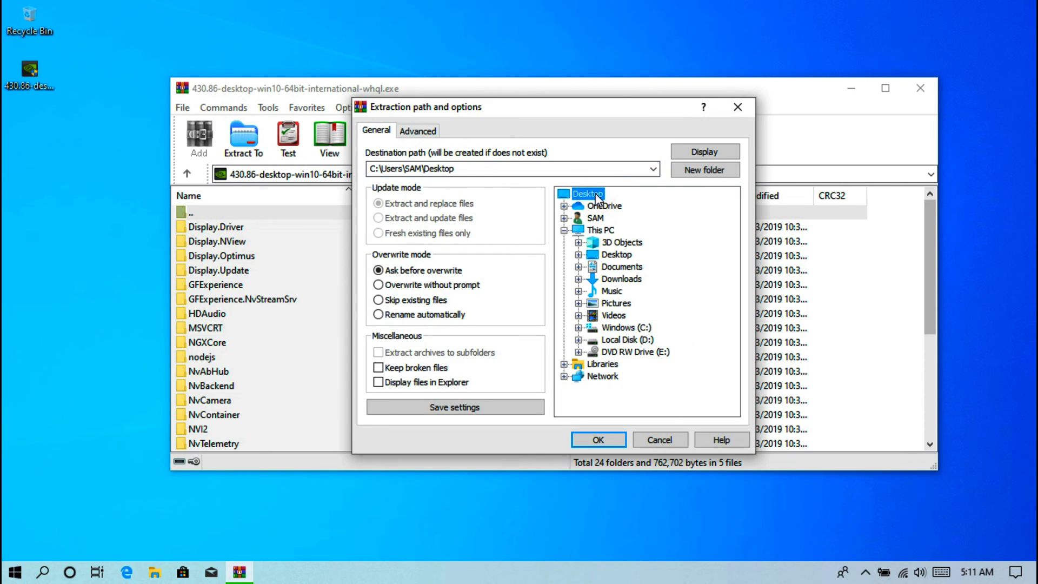
pyautogui.click(718, 170)
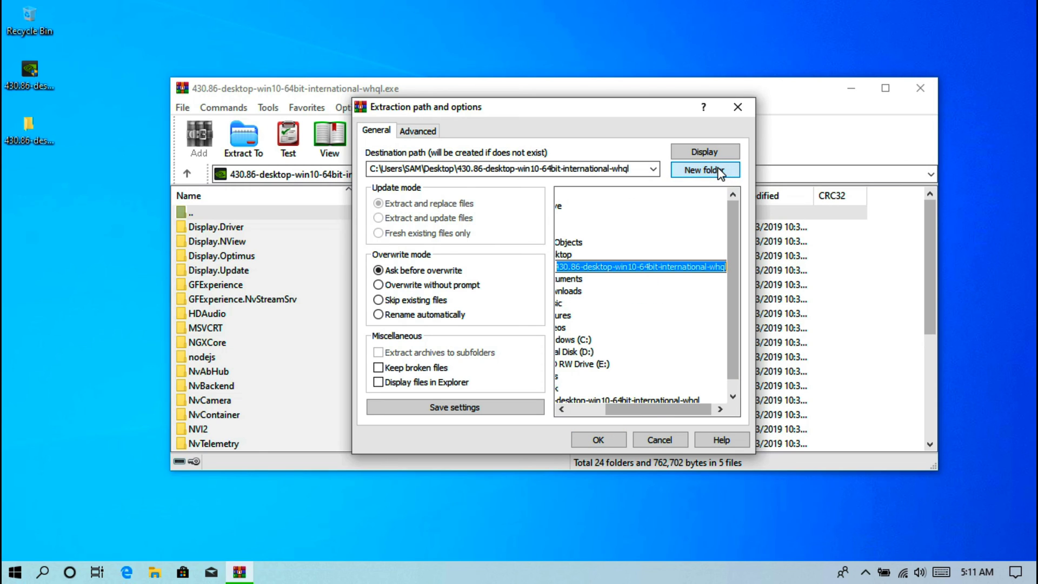
pyautogui.click(602, 441)
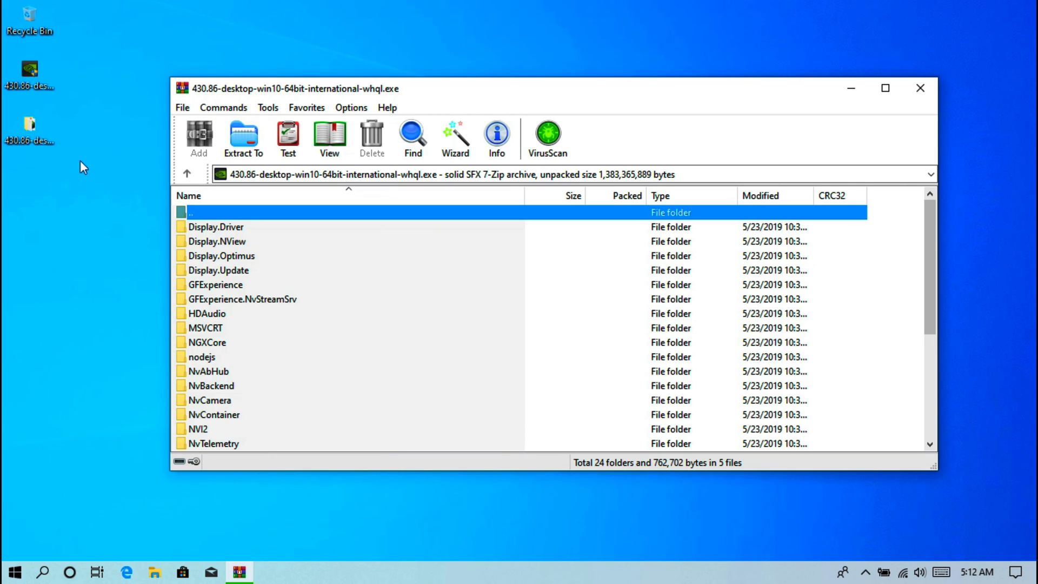
pyautogui.click(920, 88)
pyautogui.doubleClick(43, 125)
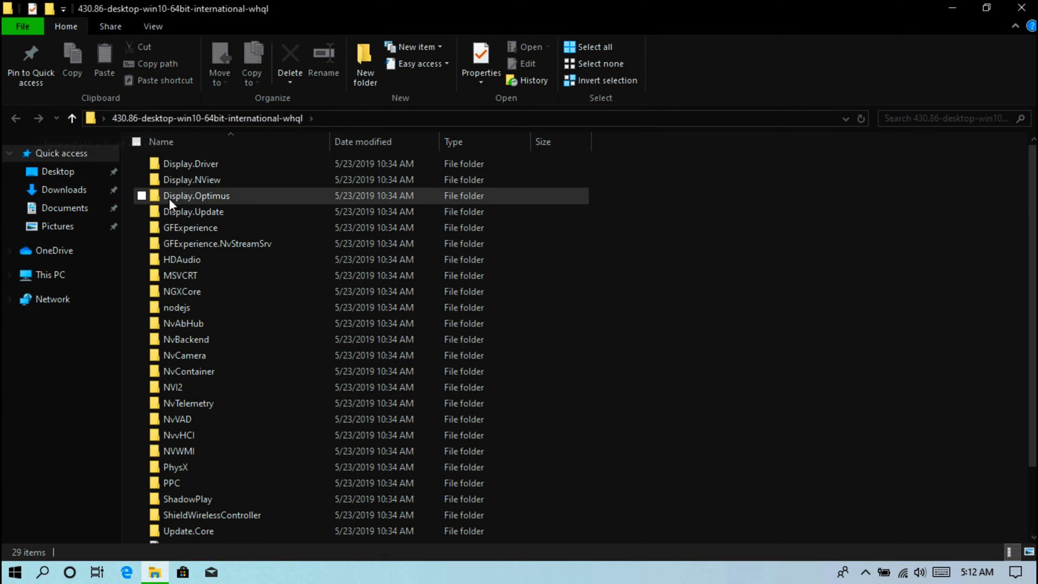
pyautogui.scroll(-2, 186, 416)
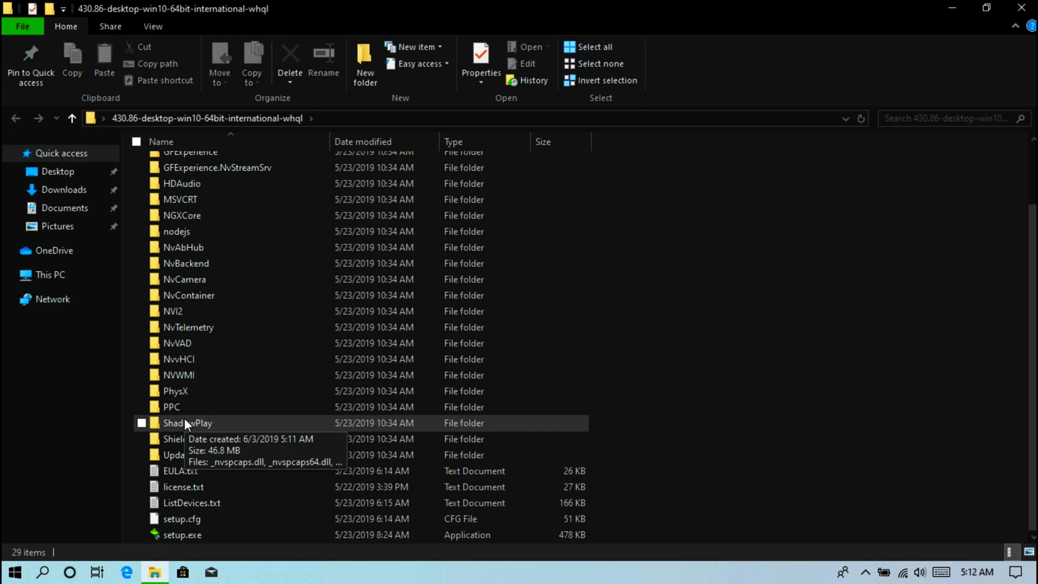
pyautogui.scroll(2, 184, 417)
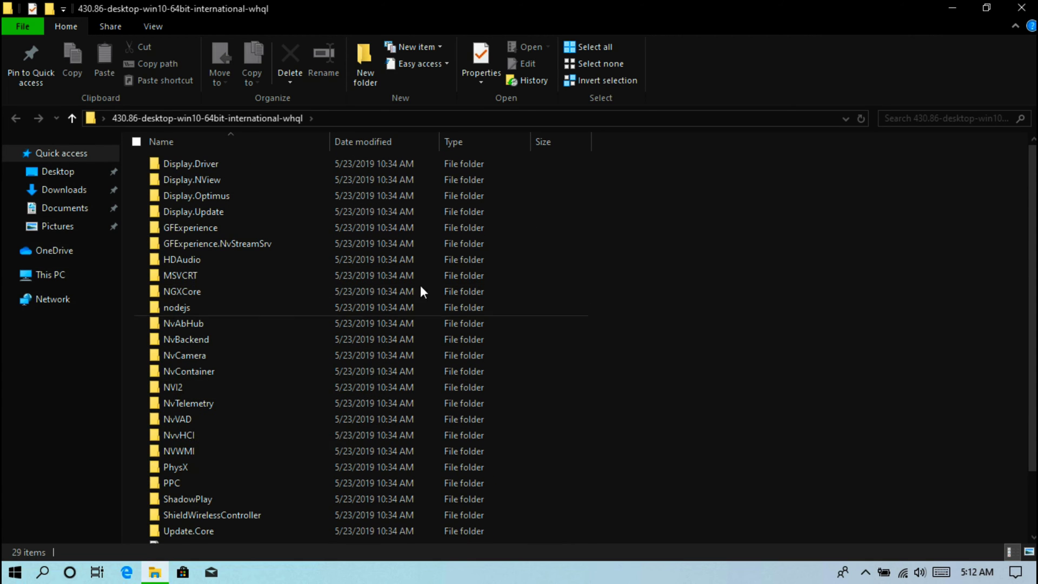
pyautogui.click(1026, 10)
pyautogui.click(495, 279)
# - Open Device Manager from the Control Panel items
pyautogui.click(14, 572)
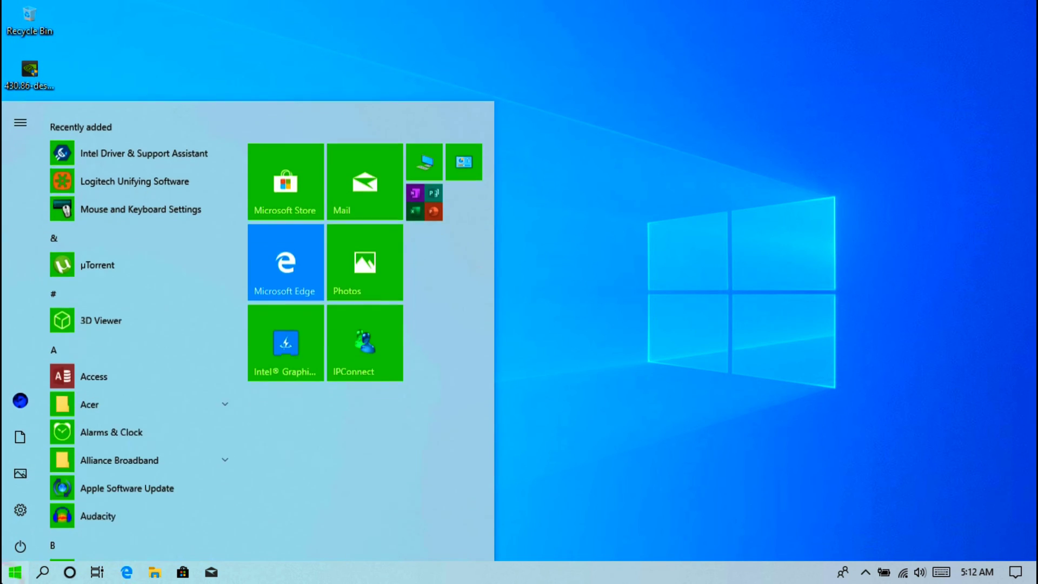
pyautogui.click(470, 150)
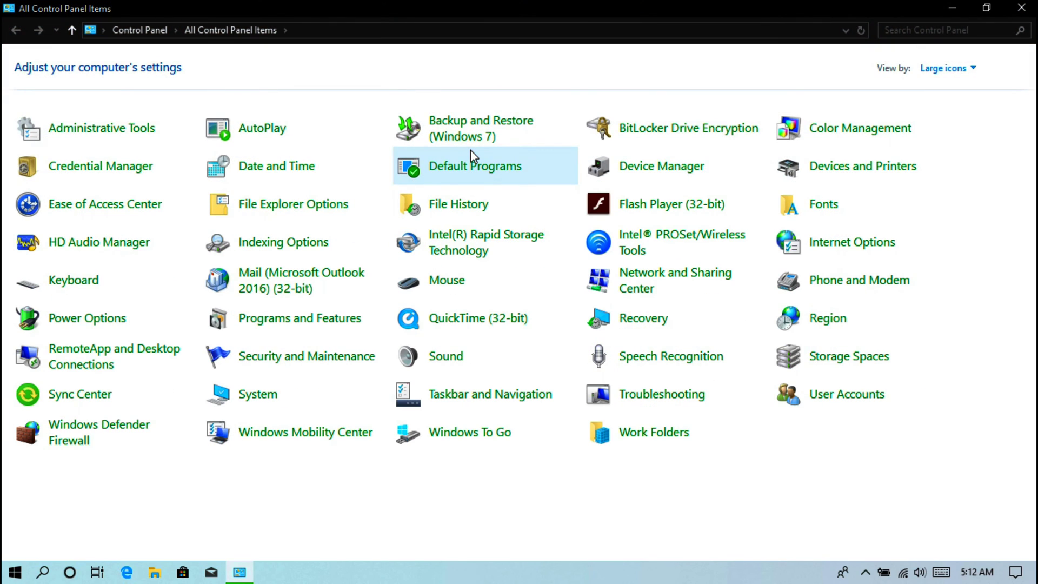
pyautogui.click(665, 168)
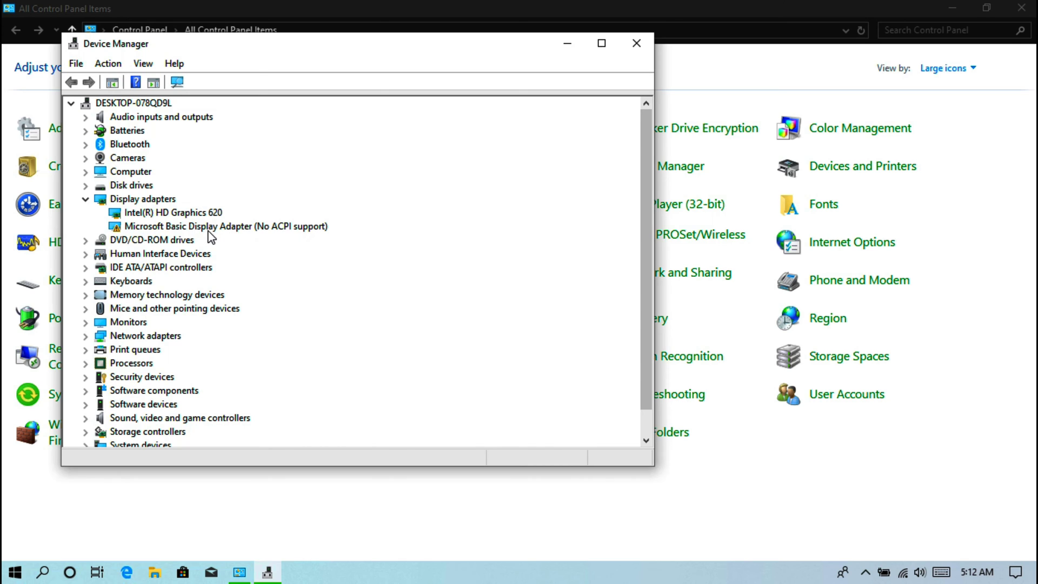
# - Update the Microsoft Basic Display Adapter driver manually, picking from a list and choosing Have Disk
pyautogui.click(210, 230)
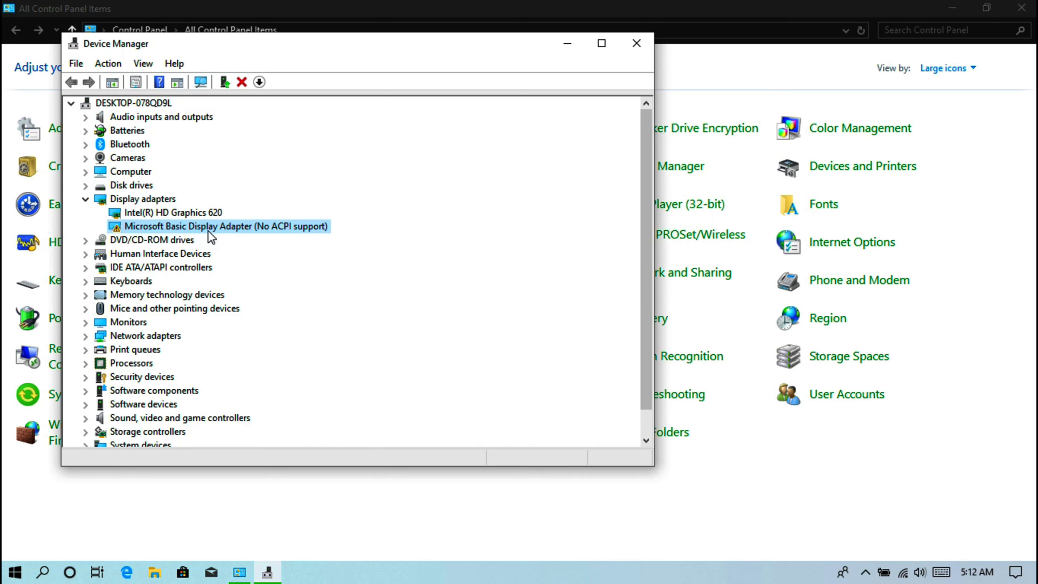
pyautogui.rightClick(210, 236)
pyautogui.click(261, 242)
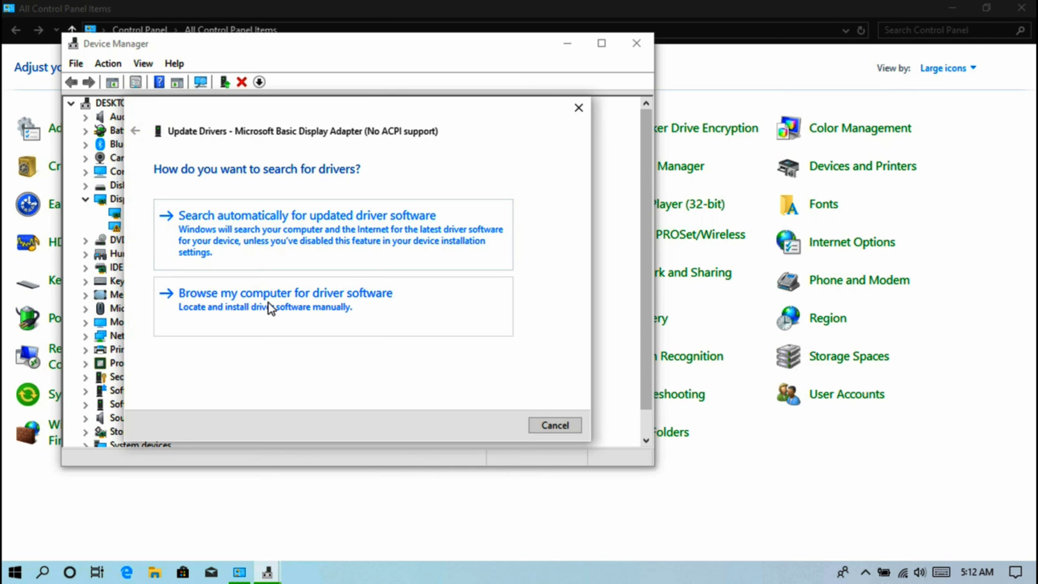
pyautogui.click(268, 303)
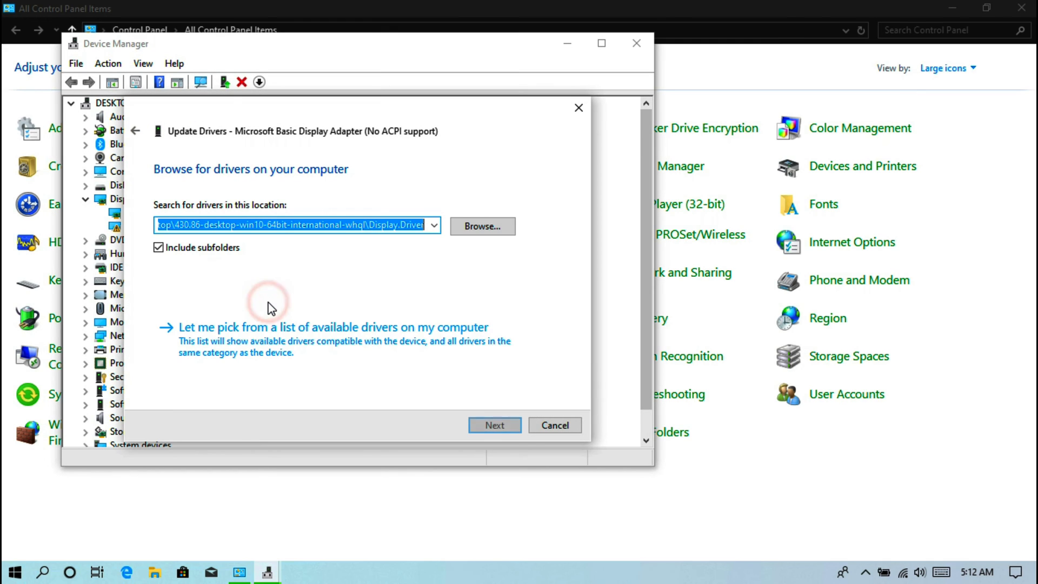
pyautogui.click(288, 346)
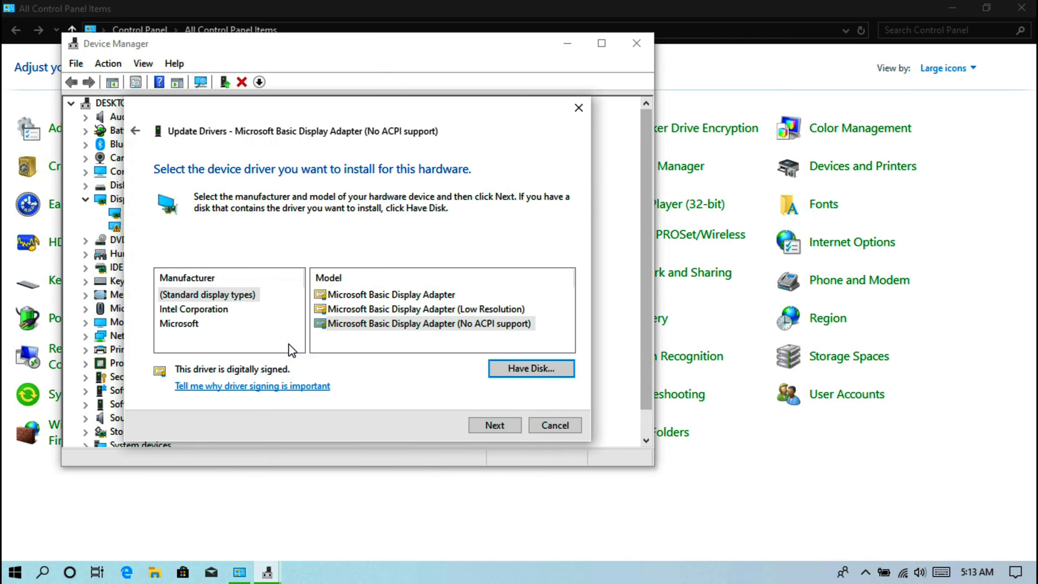
pyautogui.click(519, 369)
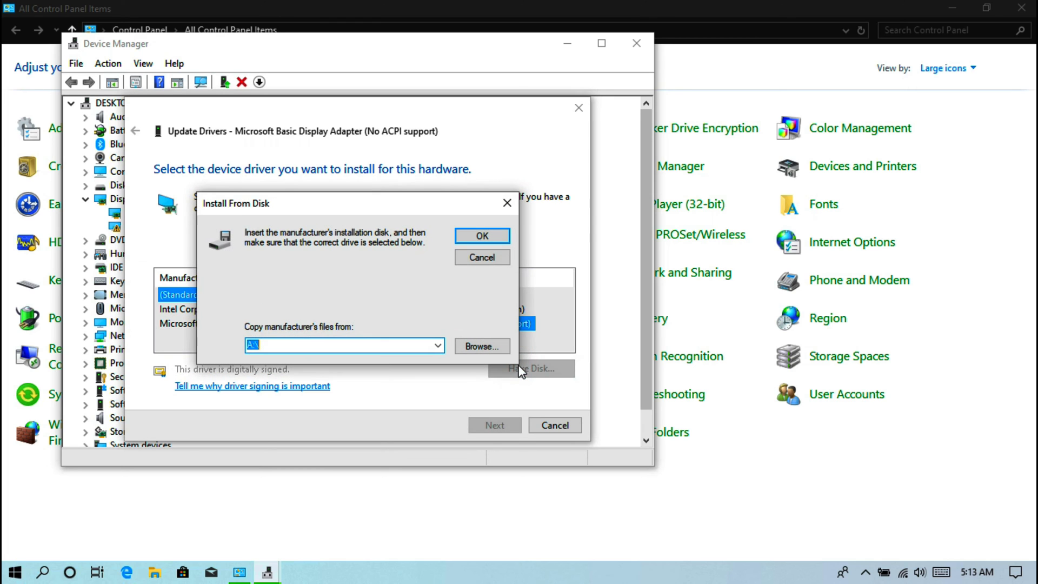
# - Browse to Desktop > 430.86 folder > Display.Driver and select nvaci.inf
pyautogui.click(485, 346)
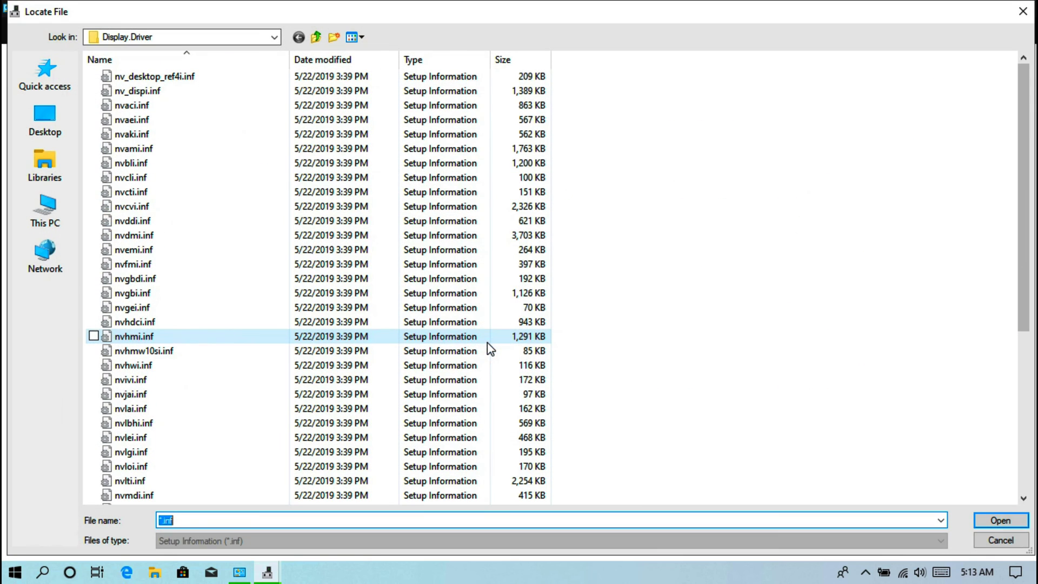
pyautogui.click(46, 118)
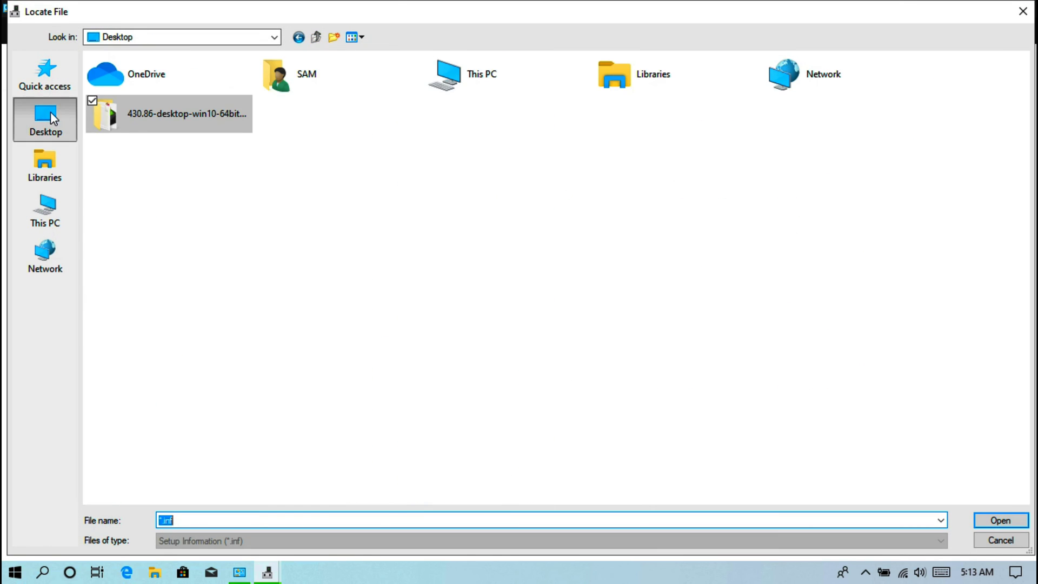
pyautogui.doubleClick(170, 121)
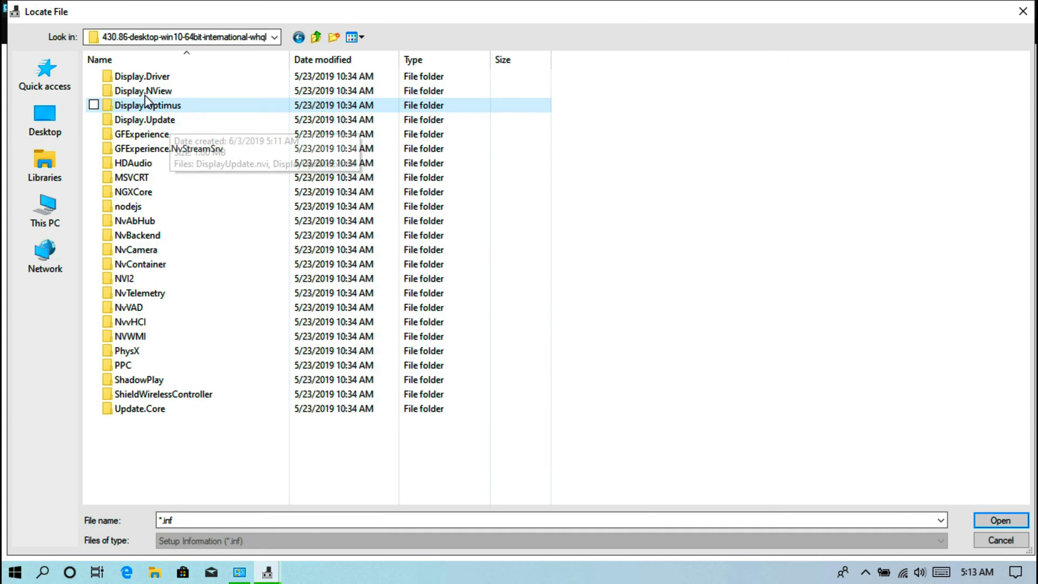
pyautogui.doubleClick(145, 78)
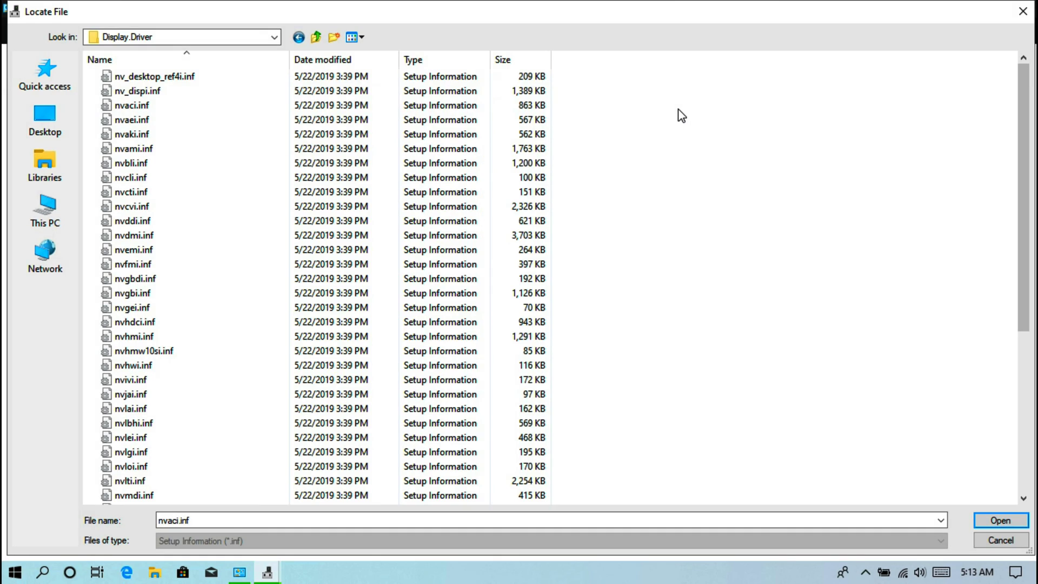
pyautogui.click(141, 107)
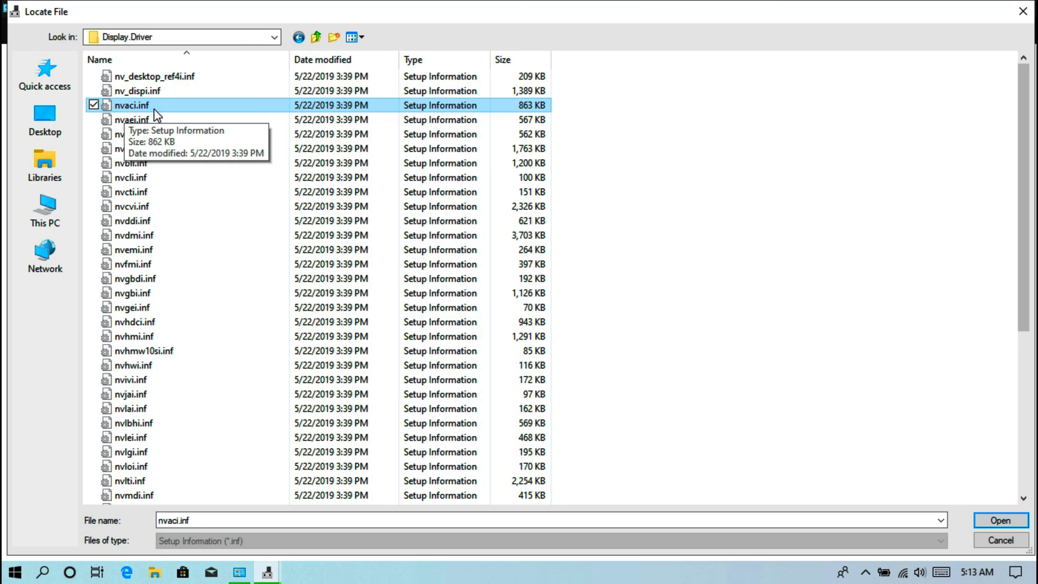